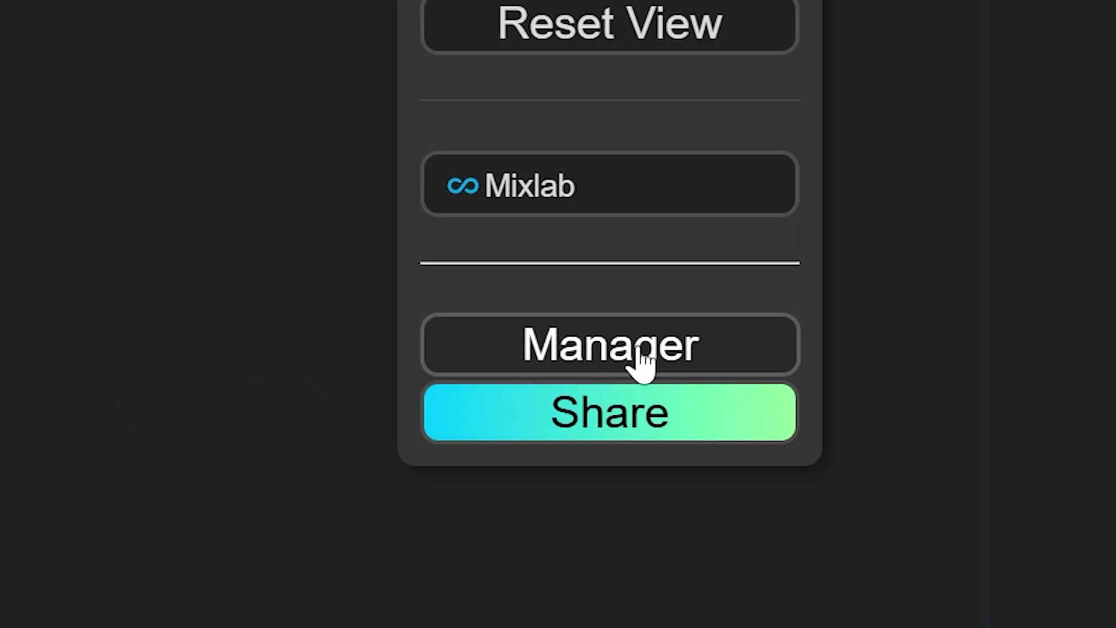
Step: Search the Custom Nodes Manager for 'advance live' to confirm AdvancedLivePortrait is installed, then close the Manager
click(641, 363)
click(537, 362)
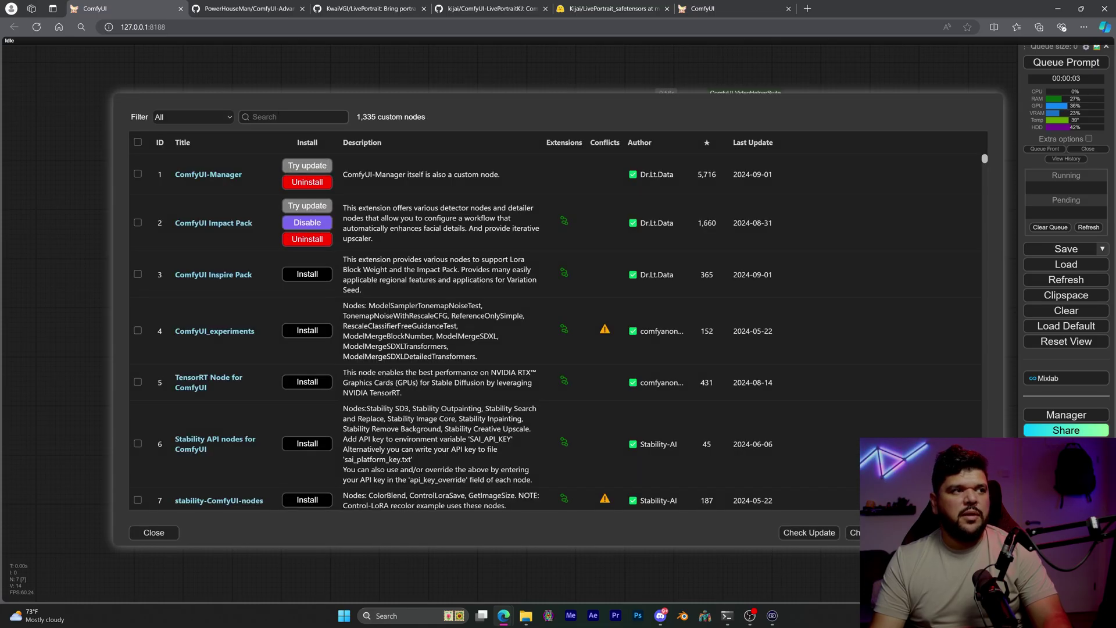
text(advance live)
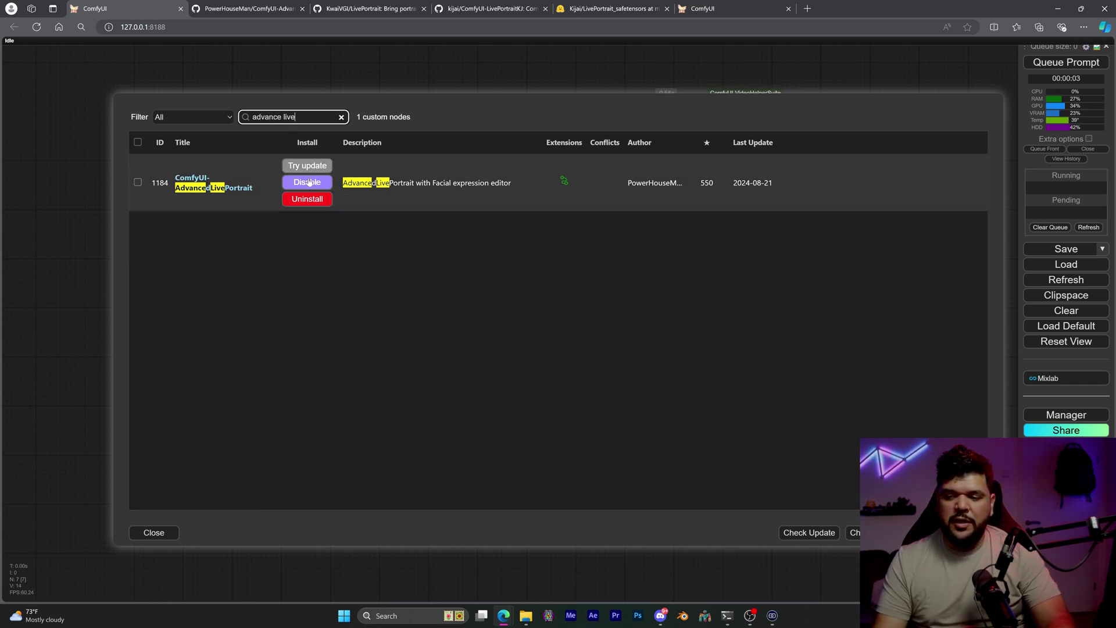
key(Escape)
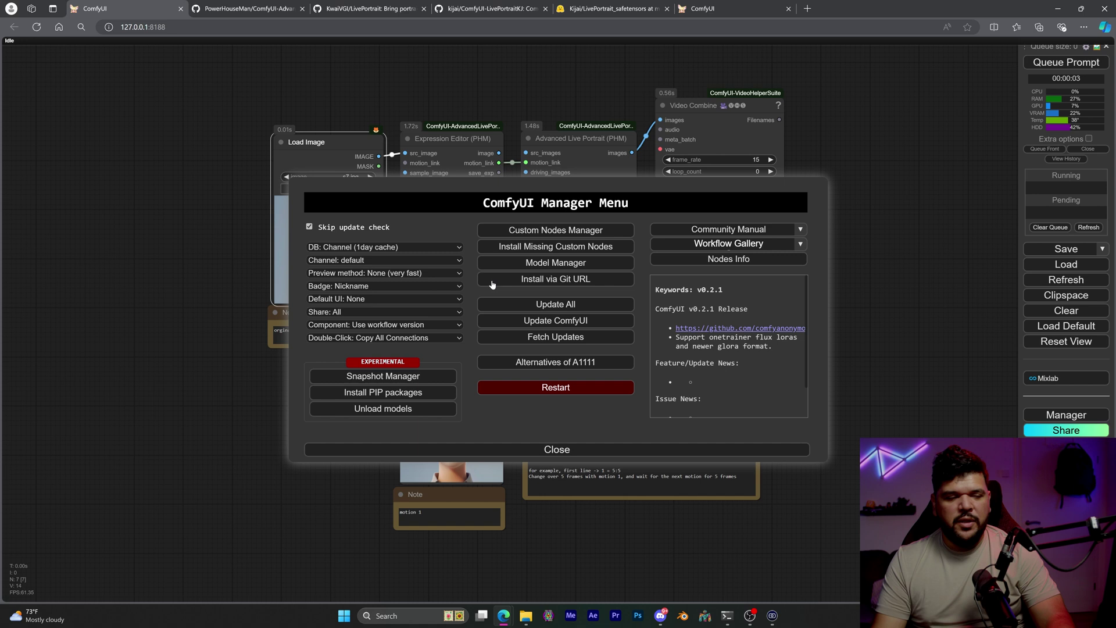
click(559, 450)
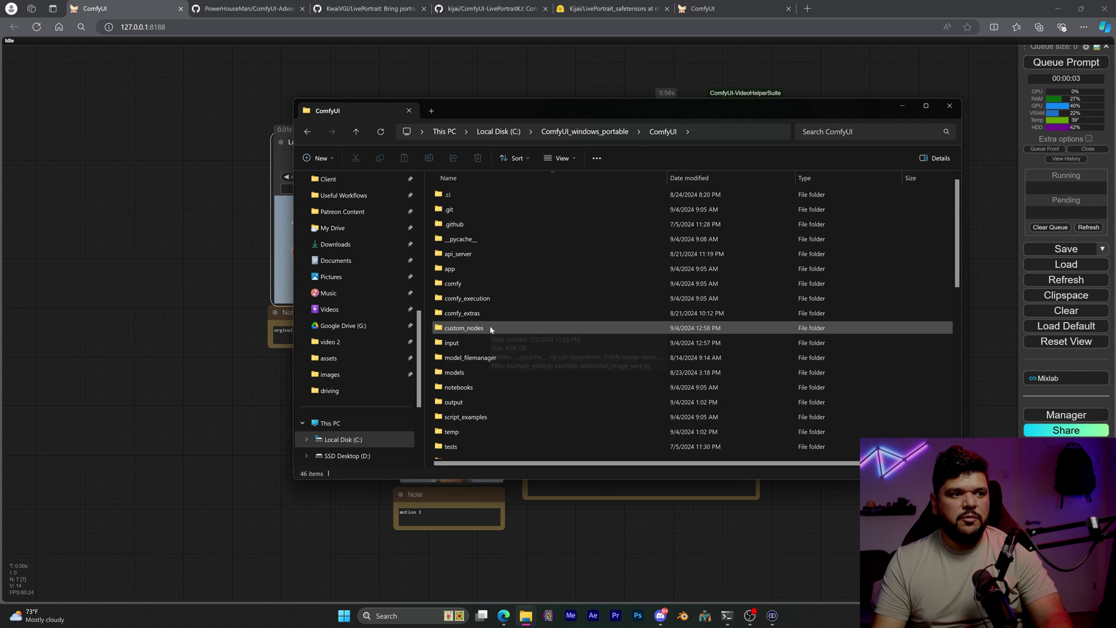
Step: Go to custom_nodes > ComfyUI-AdvancedLivePortrait > sample > workflows and drag Advanced_Animate_without_vid.json onto the canvas
double_click(463, 328)
scroll(533, 356, down, 6)
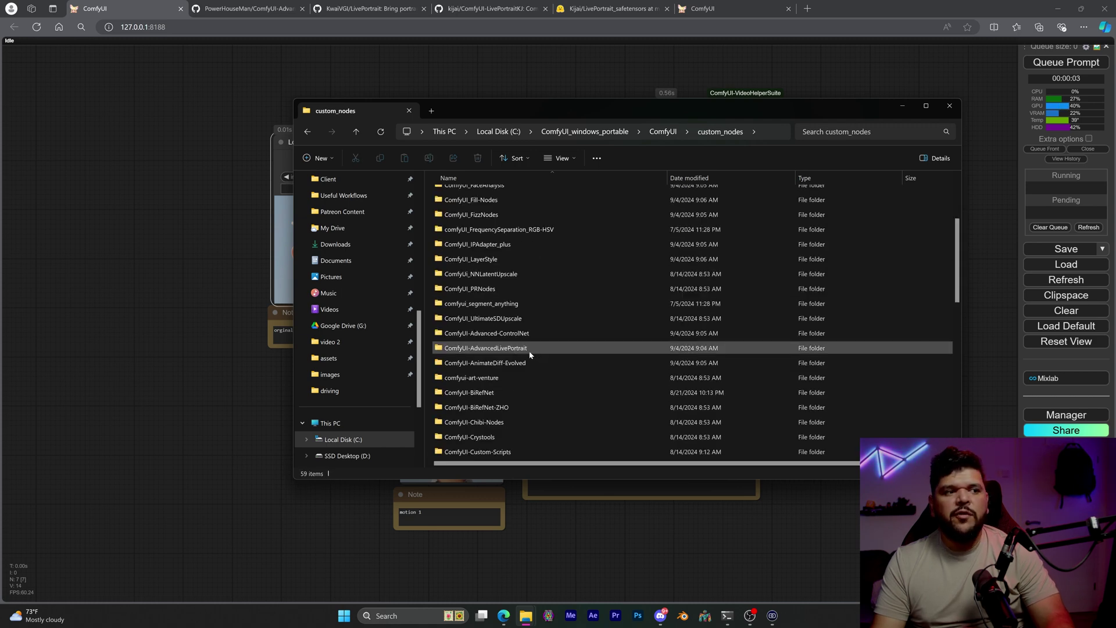
double_click(458, 348)
click(459, 240)
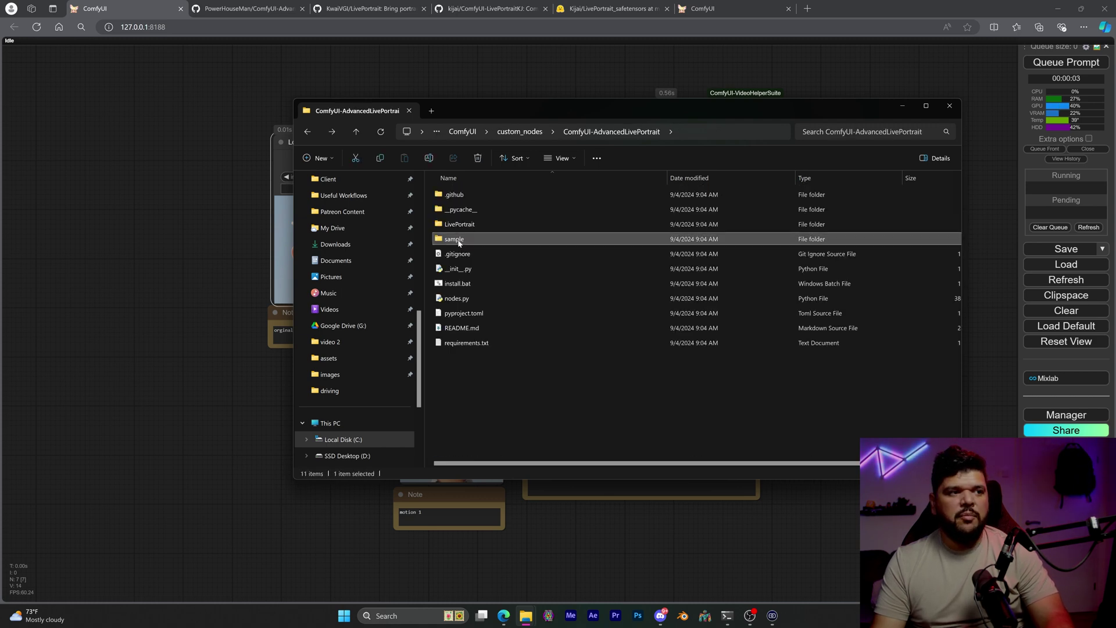
double_click(458, 243)
double_click(459, 210)
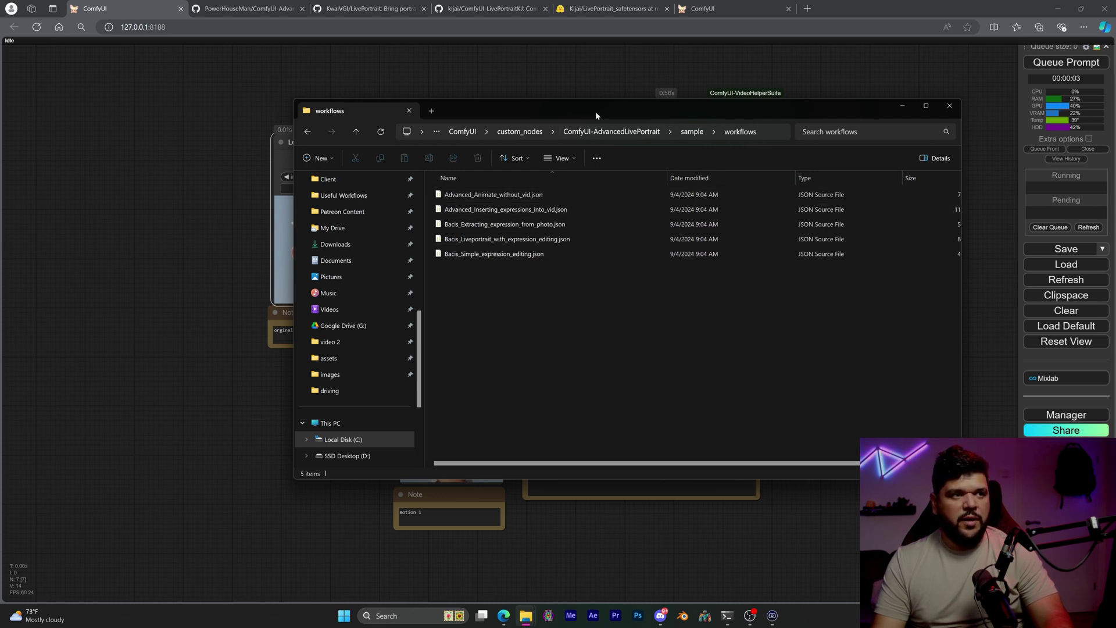
drag(595, 111, 803, 130)
drag(45, 222, 212, 286)
Step: Zoom into the graph and queue the Advanced_Animate_without_vid workflow
scroll(600, 367, up, 10)
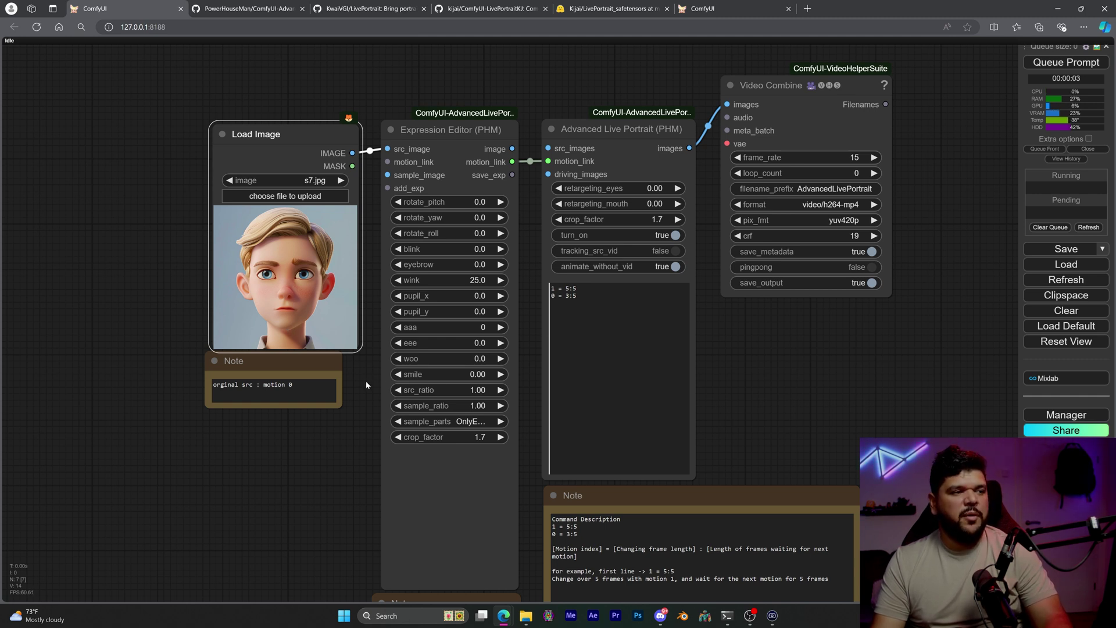
drag(367, 383, 341, 349)
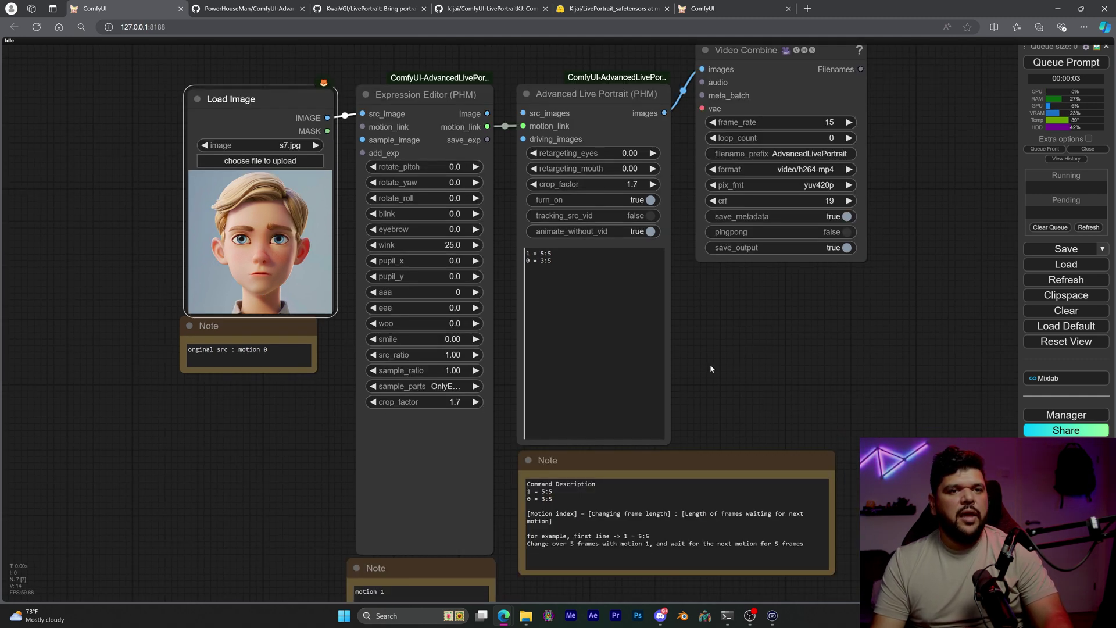
click(1066, 62)
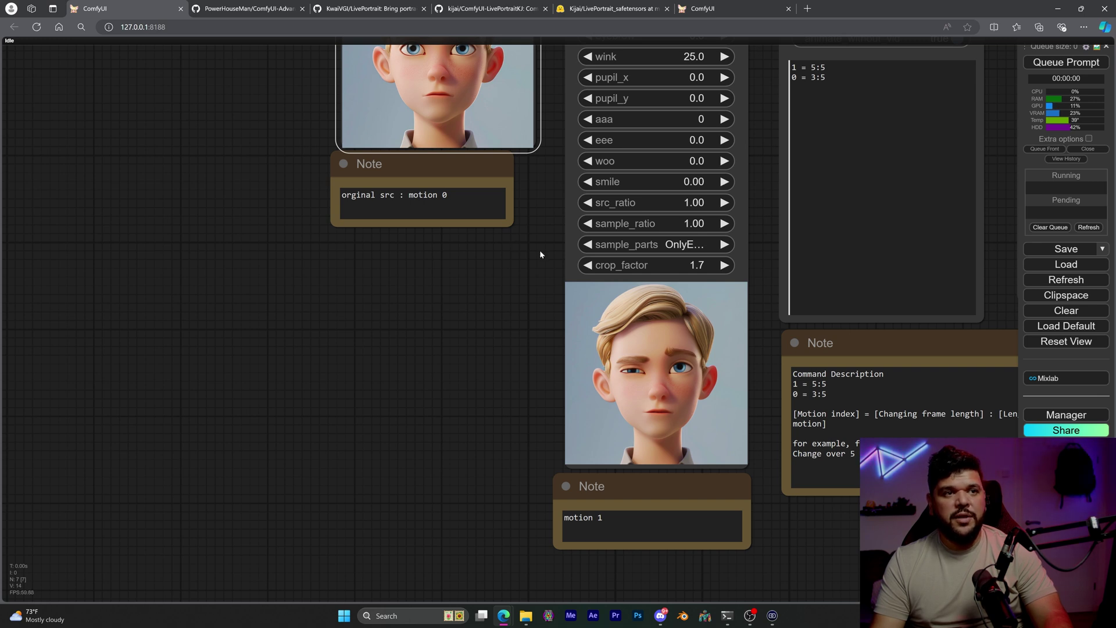
Step: Read the motion 1 and command description notes that explain the motion schedule
drag(540, 254, 417, 125)
scroll(438, 421, up, 2)
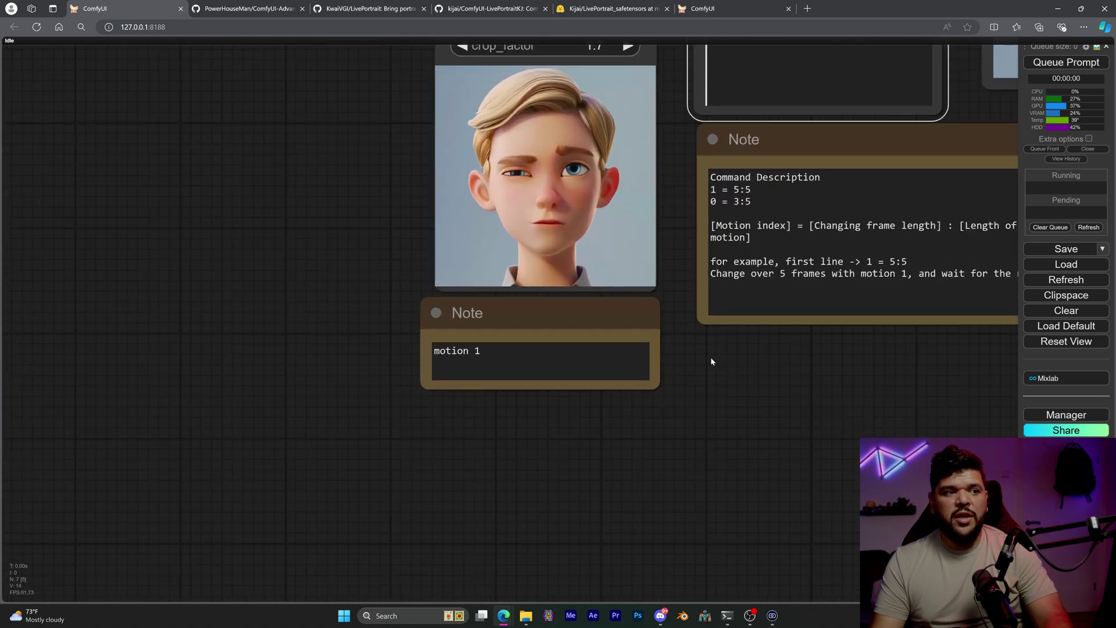
drag(712, 361, 407, 480)
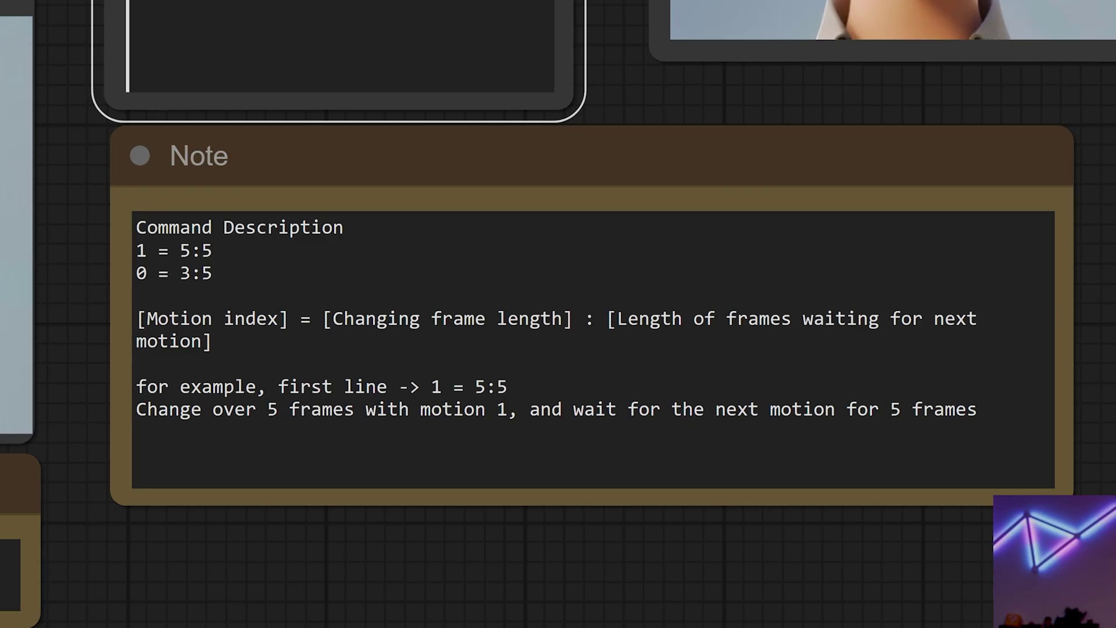
click(424, 344)
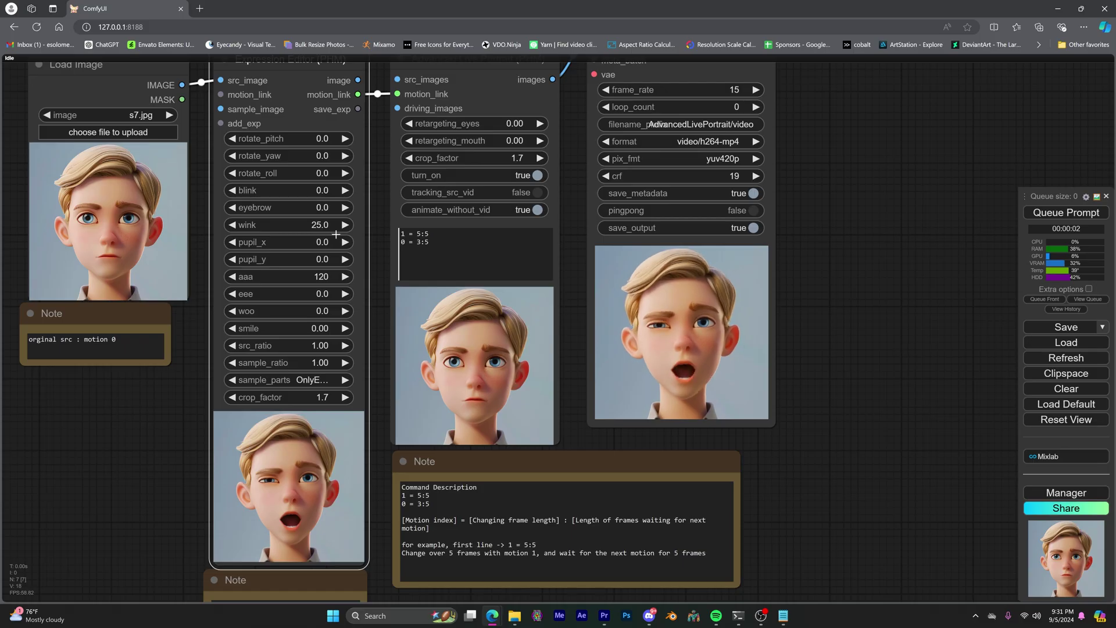
Step: Set the wink value to 25 and duplicate the Expression Editor node
click(319, 226)
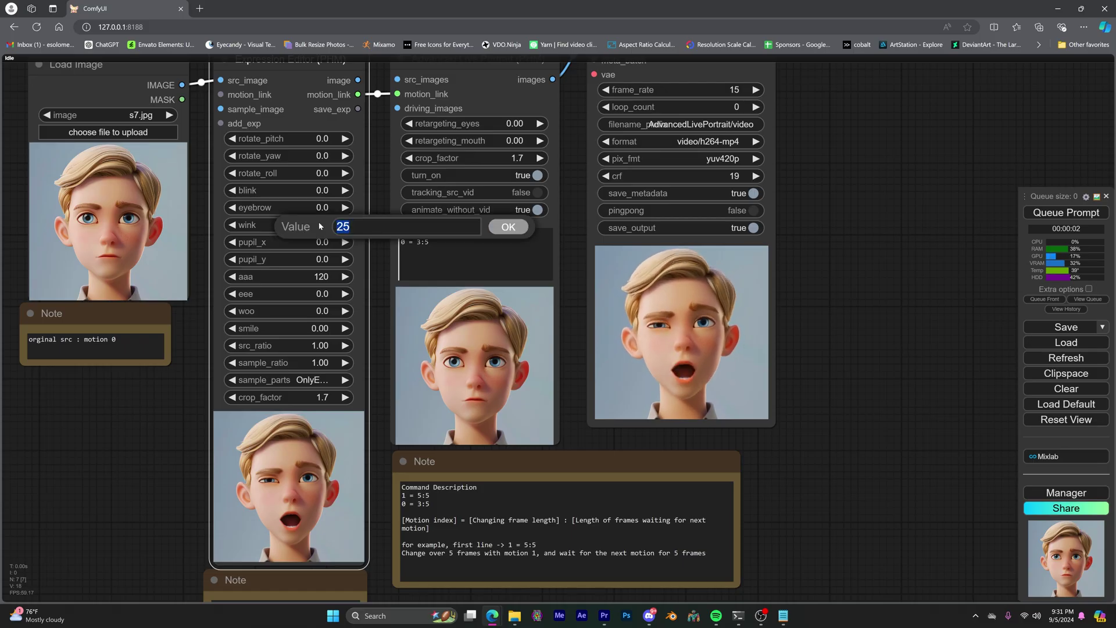
key(Return)
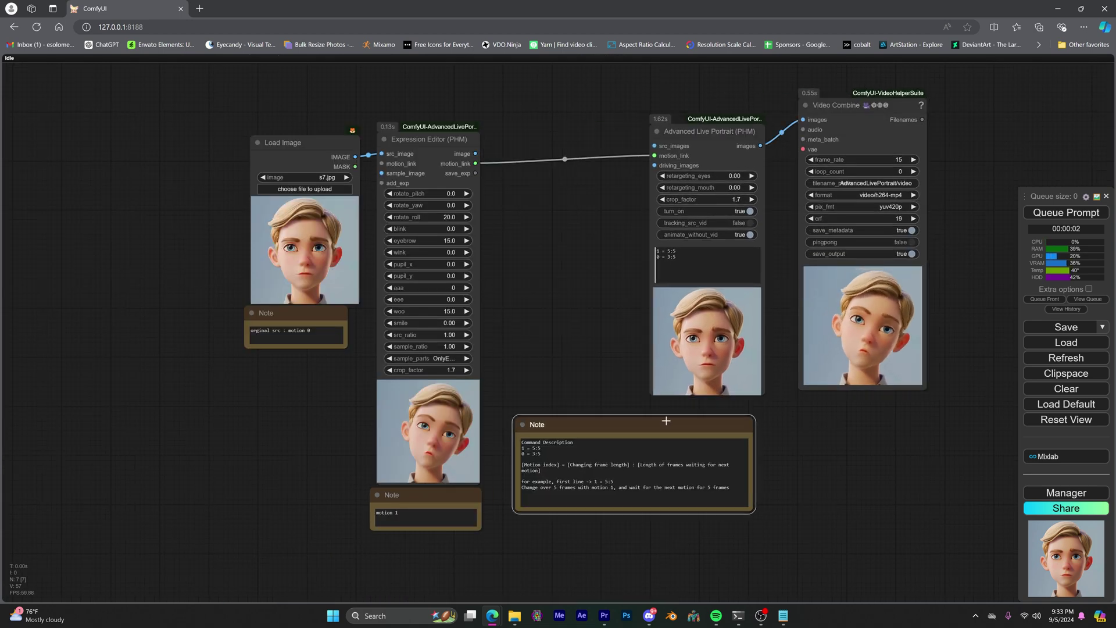
click(427, 139)
key(ctrl+c)
key(ctrl+v)
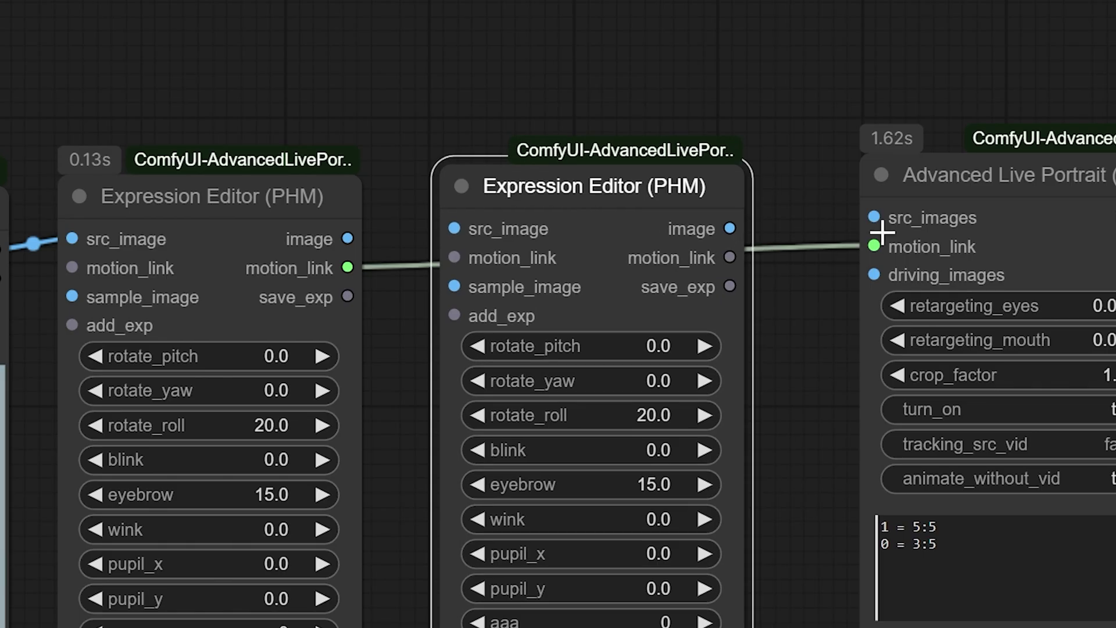
Step: Chain motion_link through the copy into Advanced Live Portrait and add a '2 = 5' schedule line
drag(874, 246, 455, 257)
drag(729, 256, 873, 246)
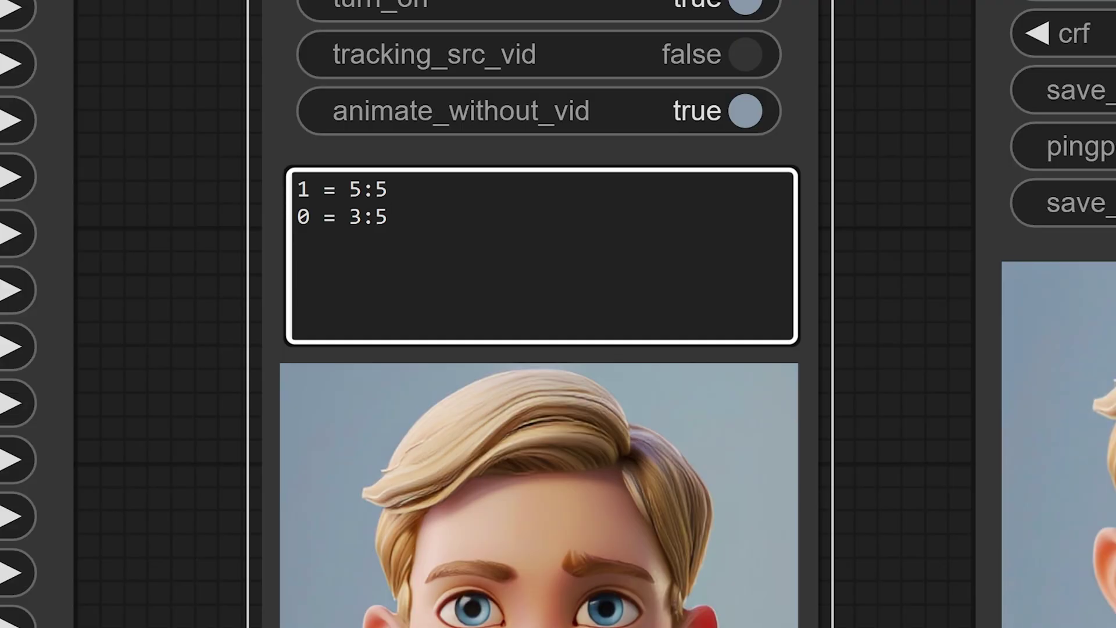
key(Return)
text(2 = )
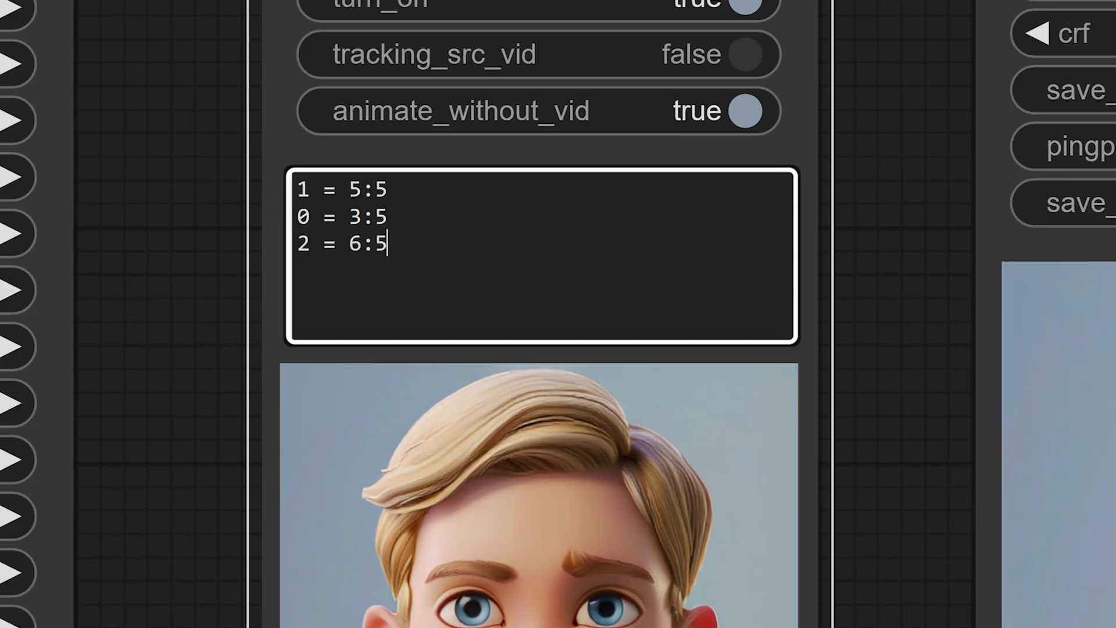
text(5)
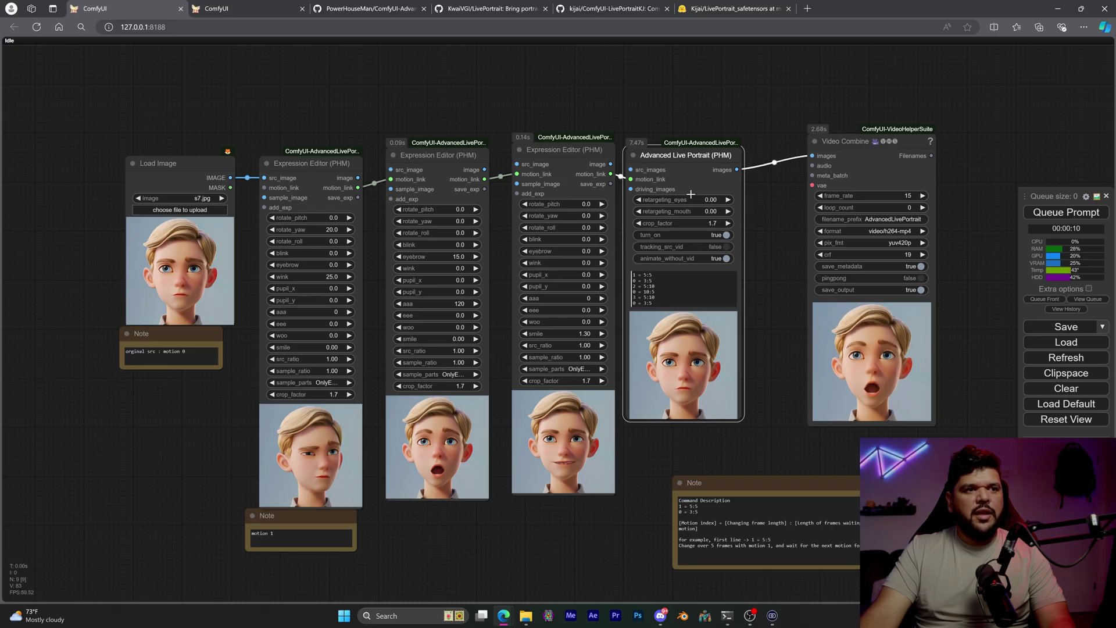
Step: Realign the Advanced Live Portrait node with the chained Expression Editor nodes
drag(707, 156, 723, 162)
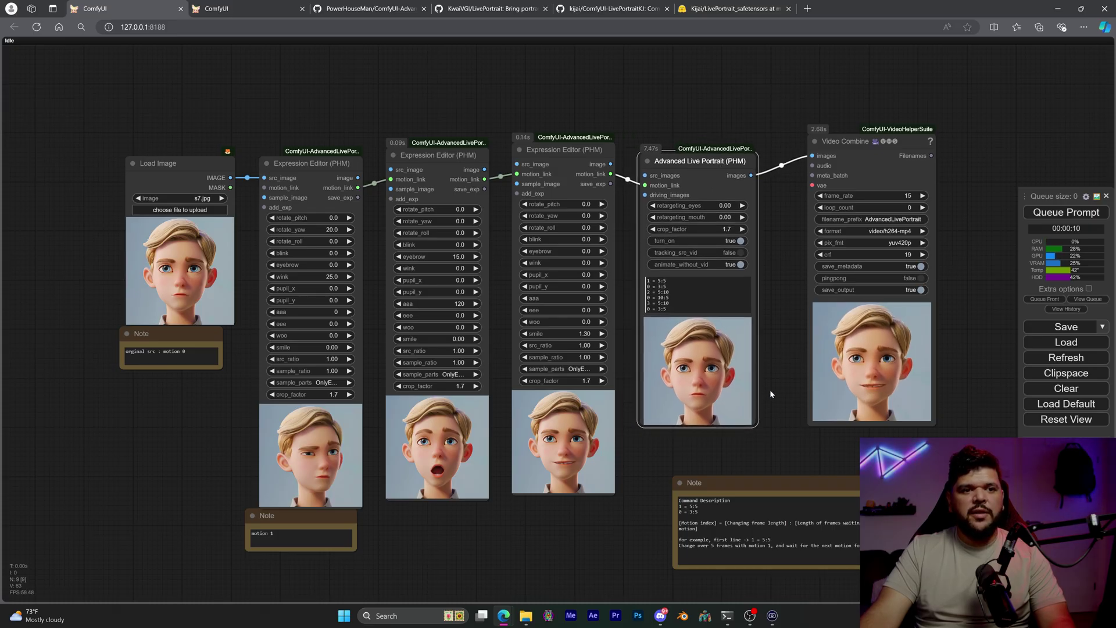
scroll(771, 395, up, 4)
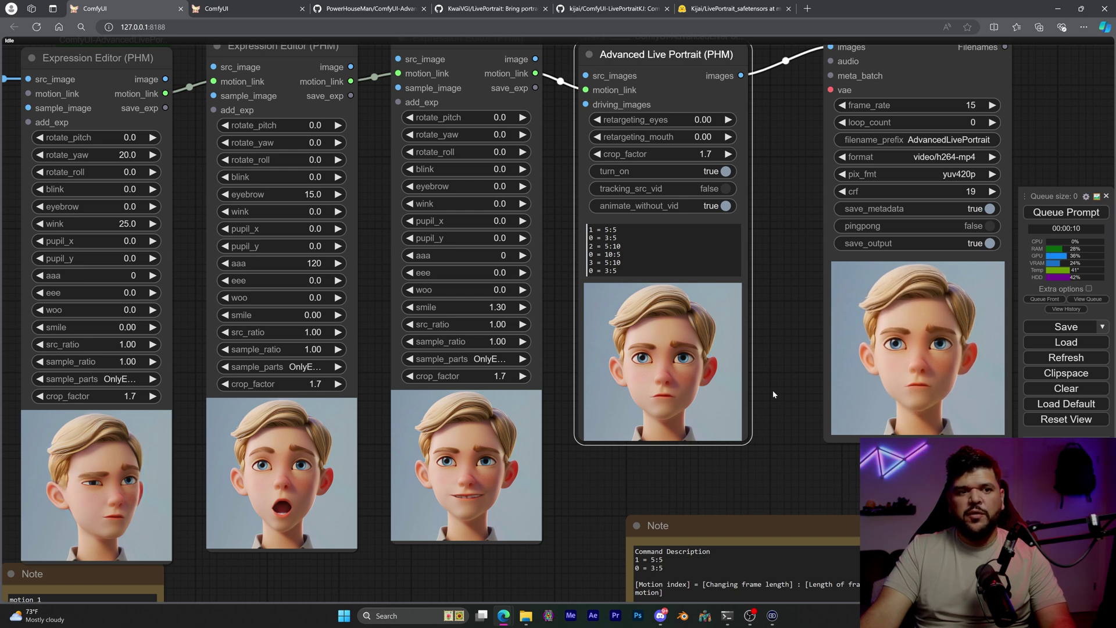
scroll(773, 394, down, 2)
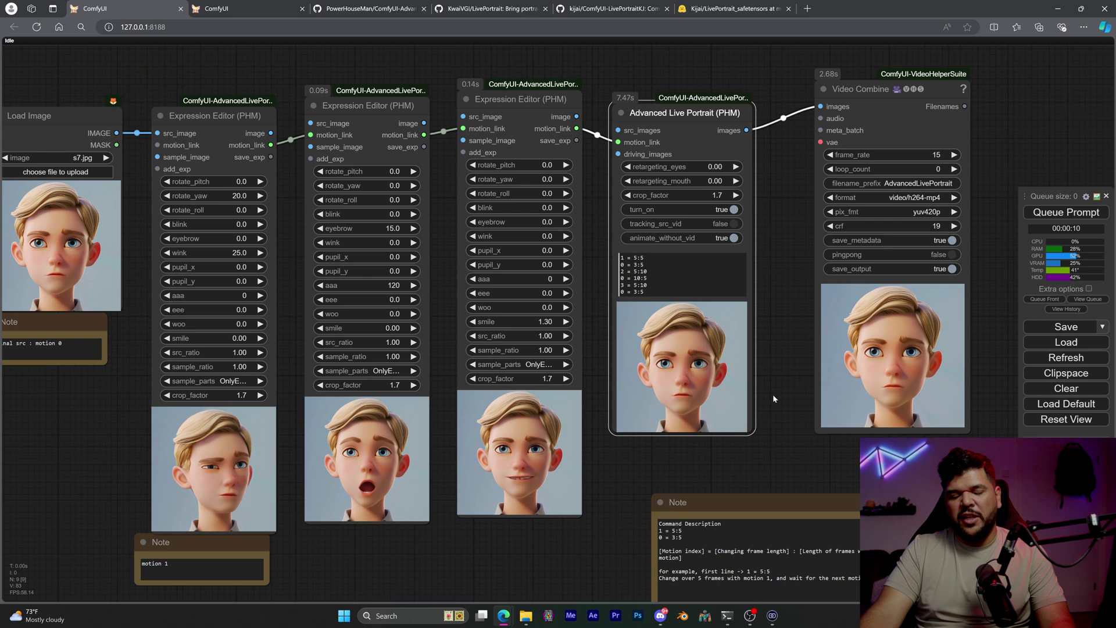
drag(772, 393, 866, 417)
scroll(759, 132, up, 1)
drag(759, 131, 754, 116)
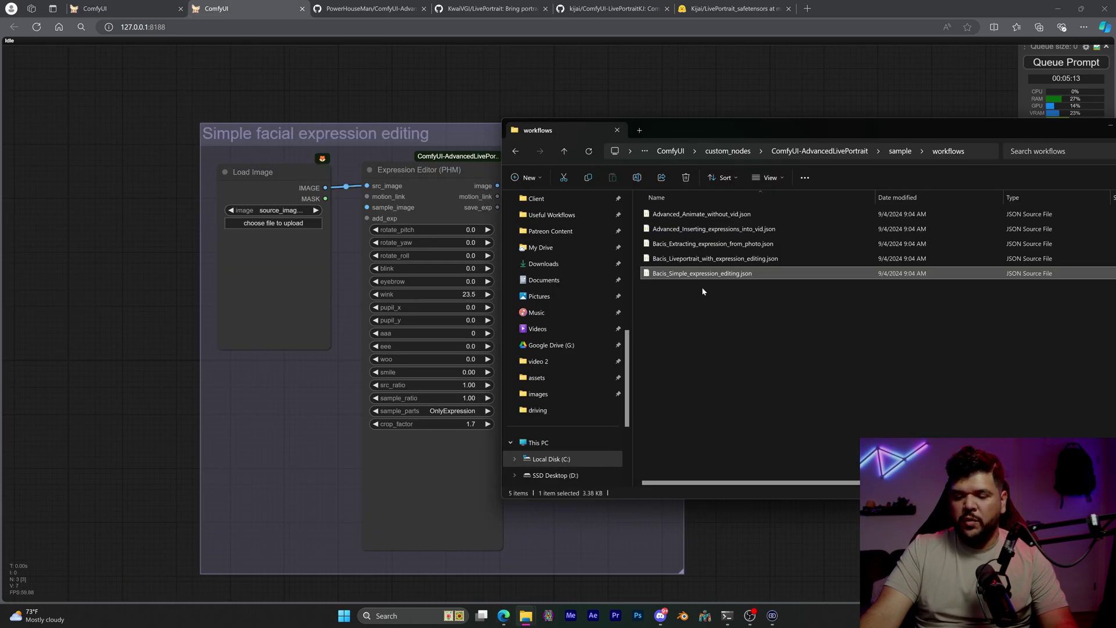
Step: Load Bacis_Simple_expression_editing.json and add a Preview Image node above Save Image
drag(720, 278, 337, 393)
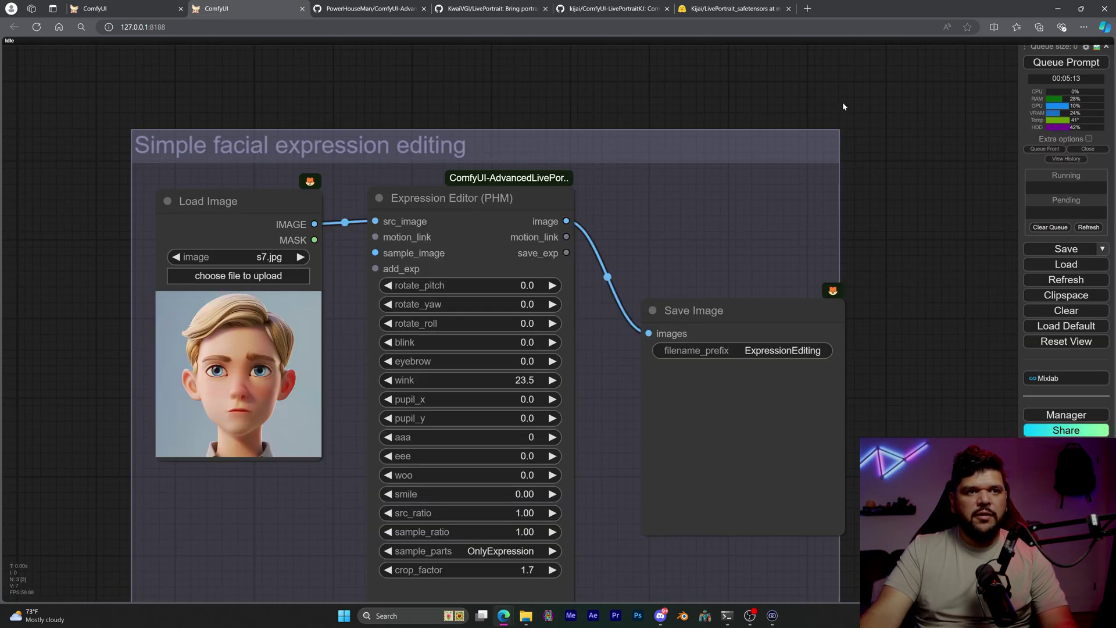
double_click(908, 179)
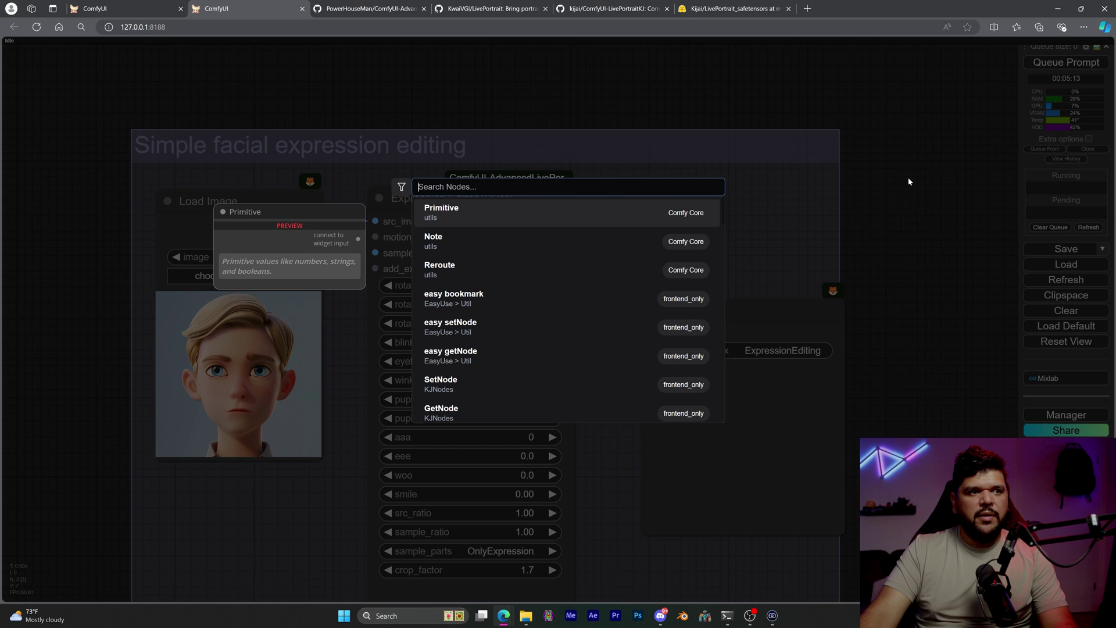
text(previewim)
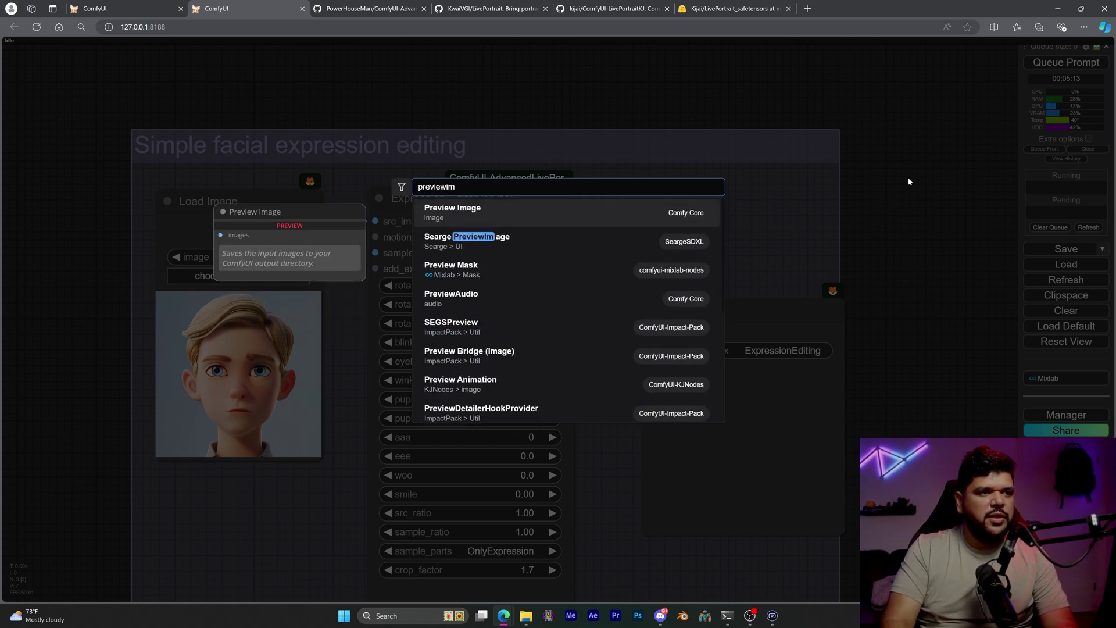
key(Return)
drag(947, 163, 651, 152)
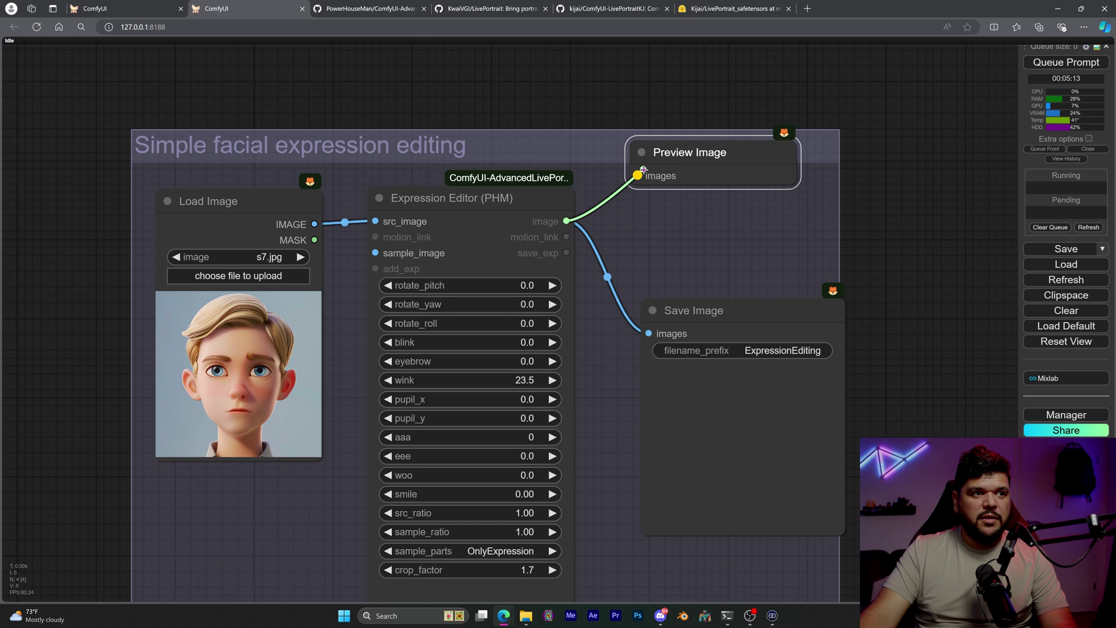
Step: Move Save Image aside and disconnect it from the Expression Editor's output
drag(697, 310, 780, 390)
drag(730, 412, 872, 325)
click(958, 183)
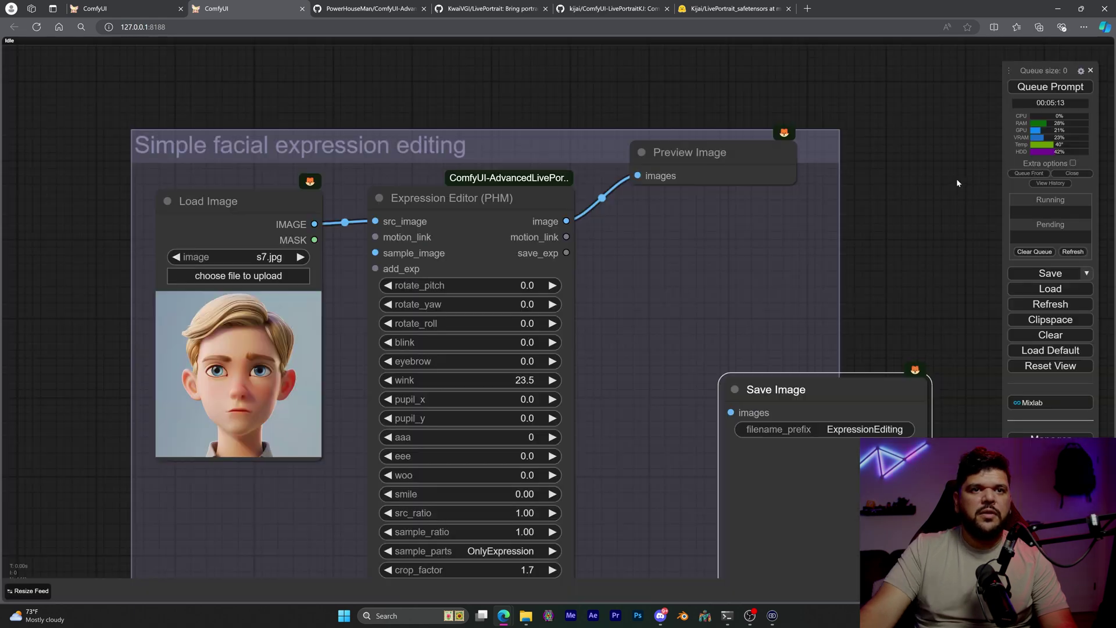
Step: Enable Auto Queue and run the expression editing workflow
click(1073, 165)
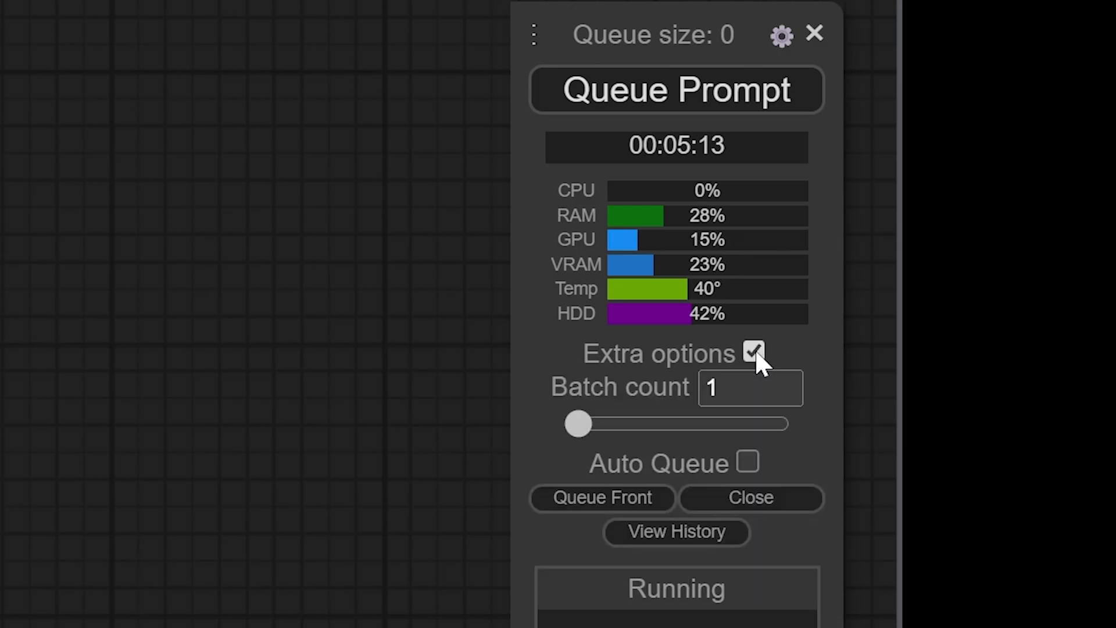
click(1071, 193)
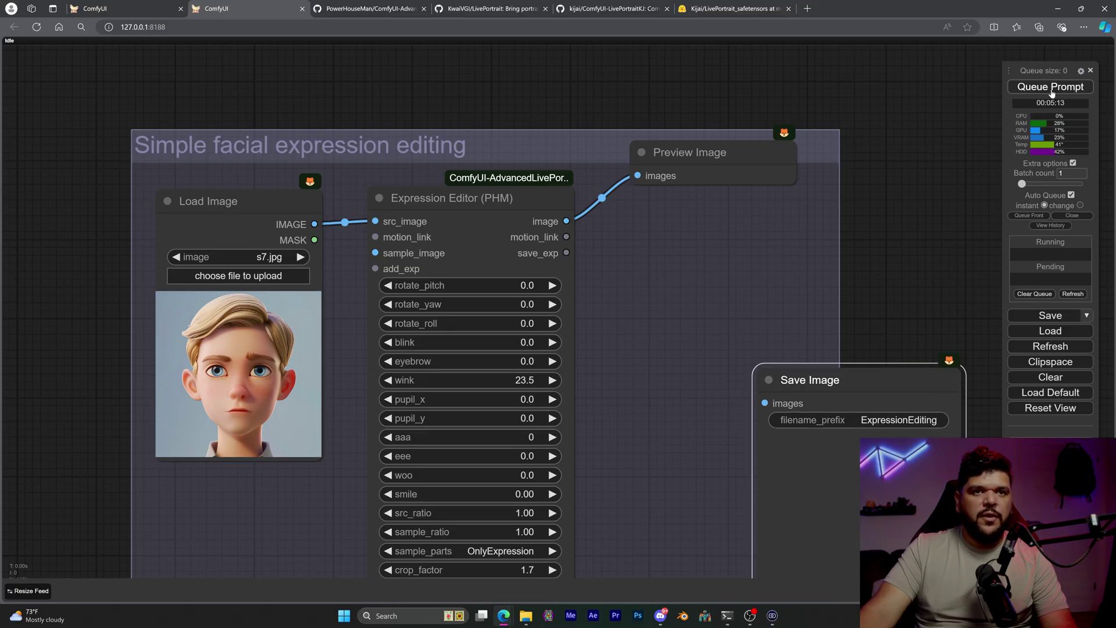
click(1051, 88)
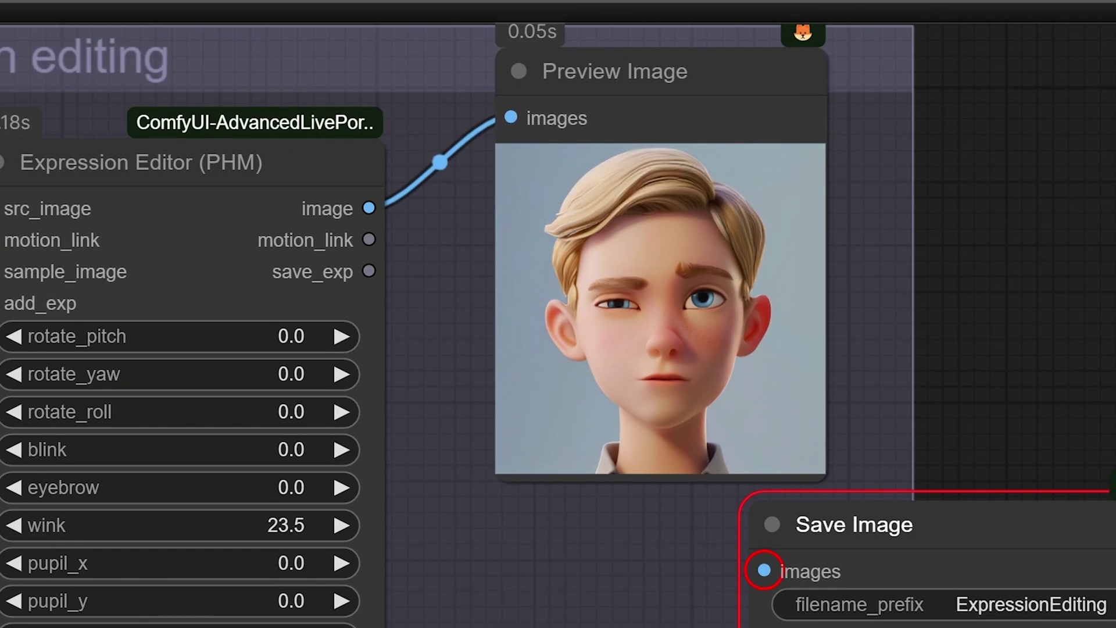
Step: Open the boy's mouth with aaa 120 and eee -20, and tilt his head via rotate_roll and rotate_pitch
drag(280, 370, 297, 371)
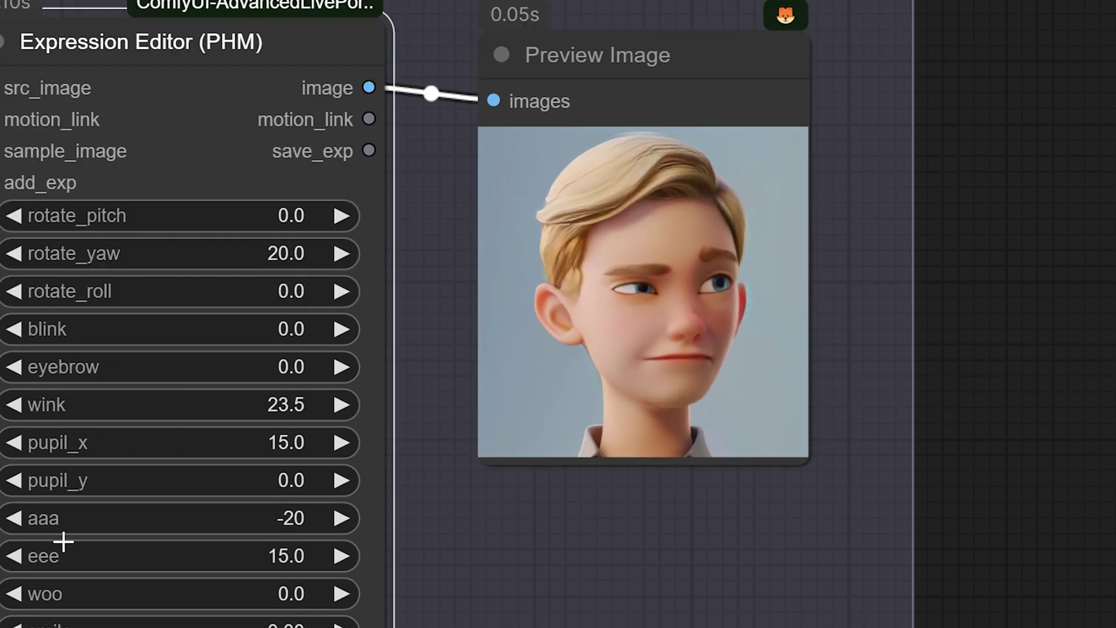
drag(62, 541, 301, 527)
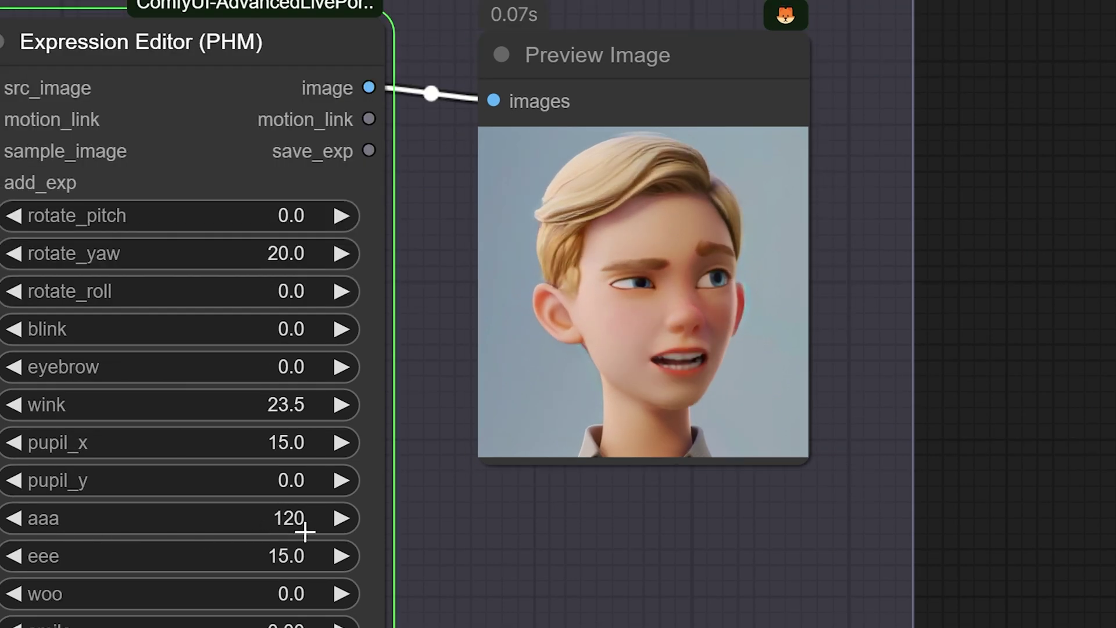
drag(254, 564, 29, 580)
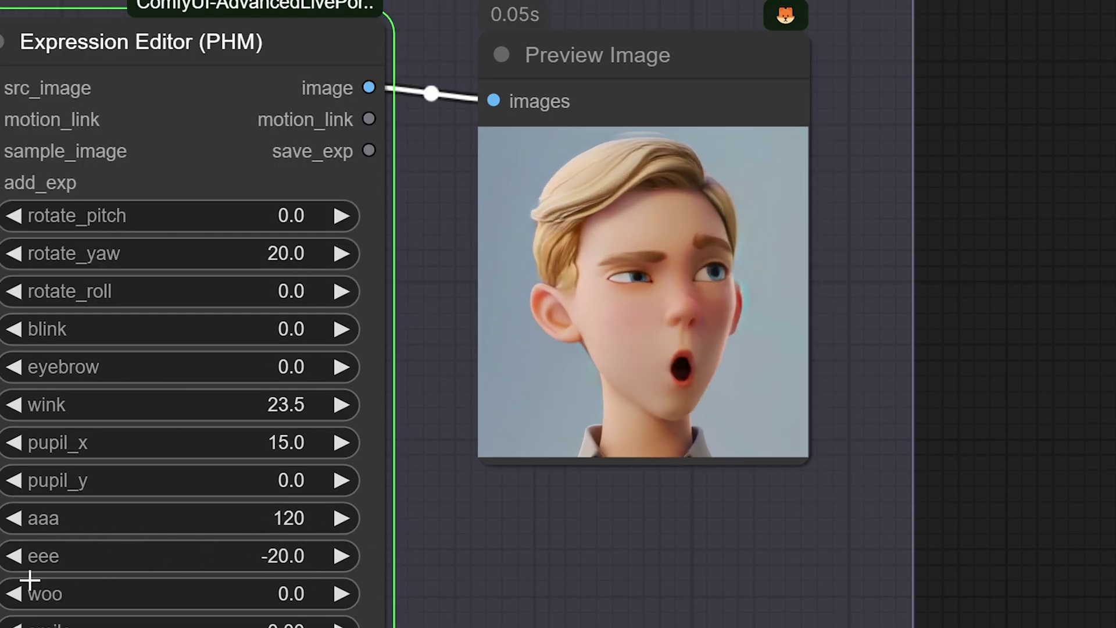
drag(279, 556, 87, 561)
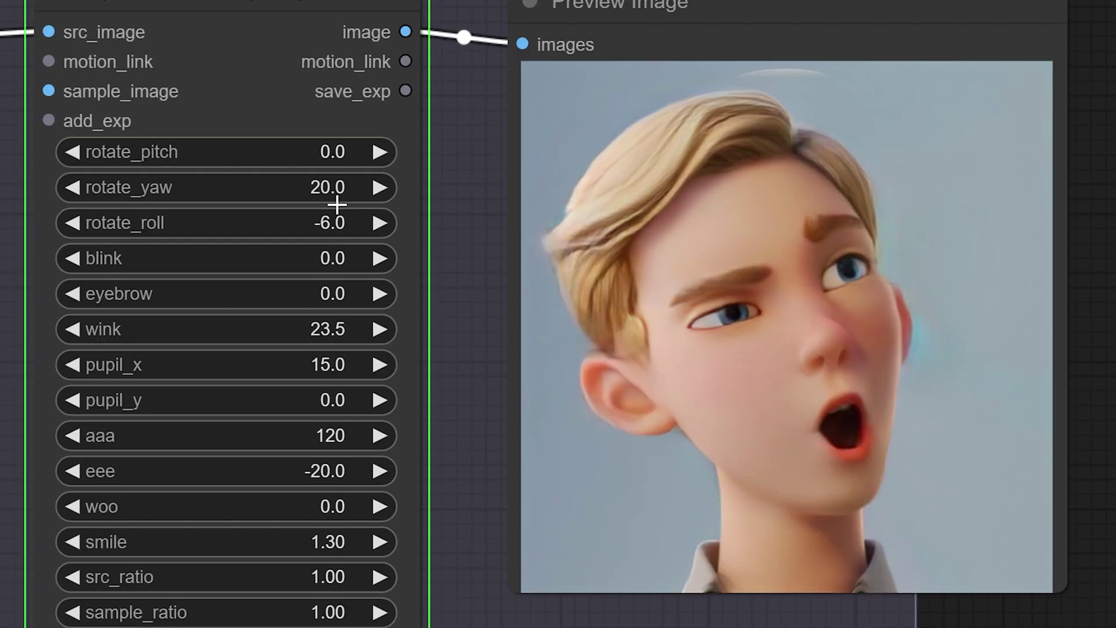
mouse_move(374, 204)
mouse_down()
mouse_move(433, 224)
mouse_move(316, 219)
mouse_move(379, 222)
mouse_up()
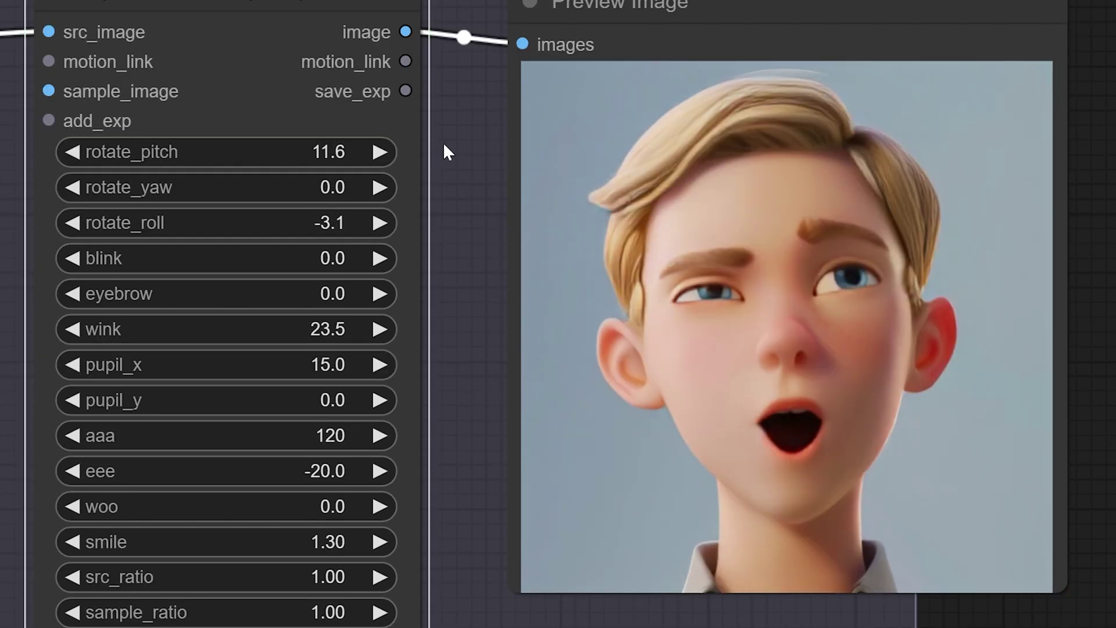
drag(448, 152, 229, 139)
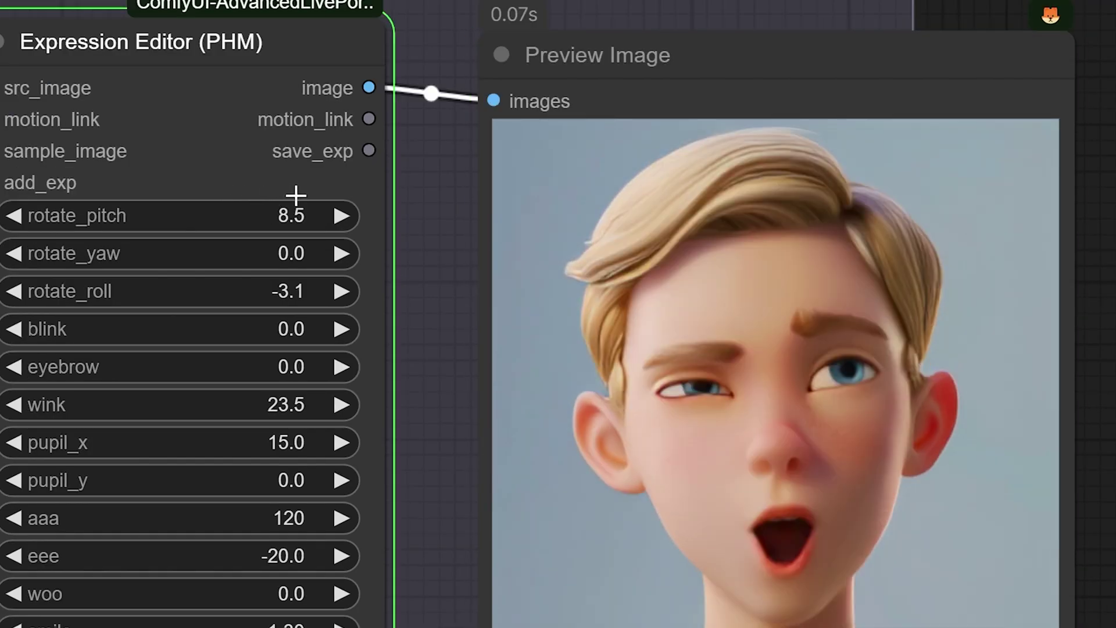
drag(294, 192, 265, 442)
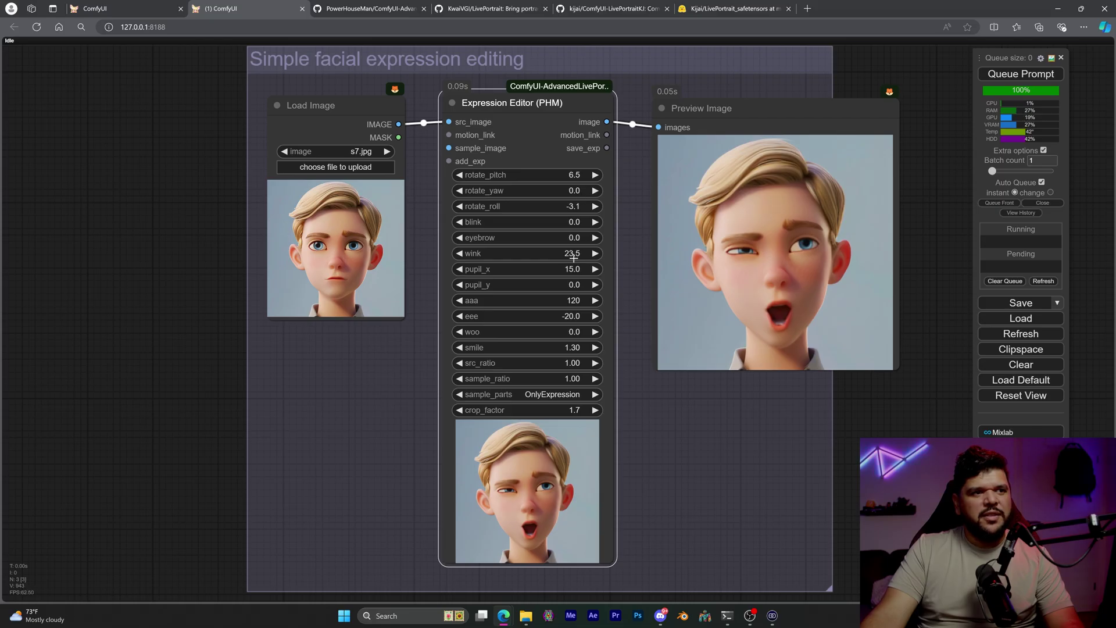
Step: Turn off Auto Queue and switch to the Extracting facial expressions from photos workflow
click(1041, 182)
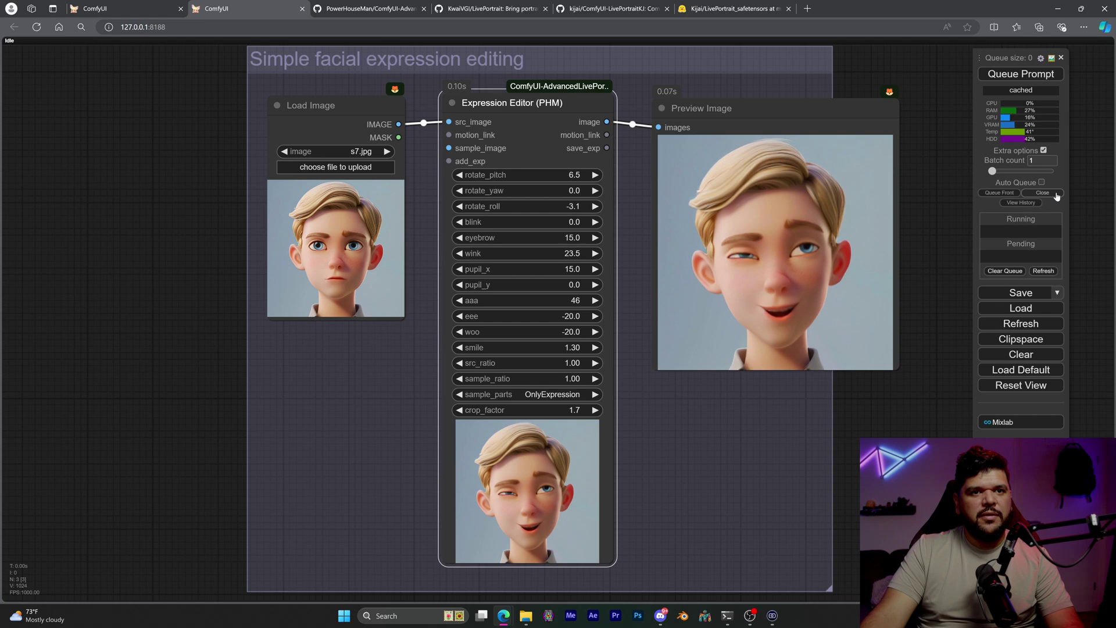
click(1057, 197)
click(127, 10)
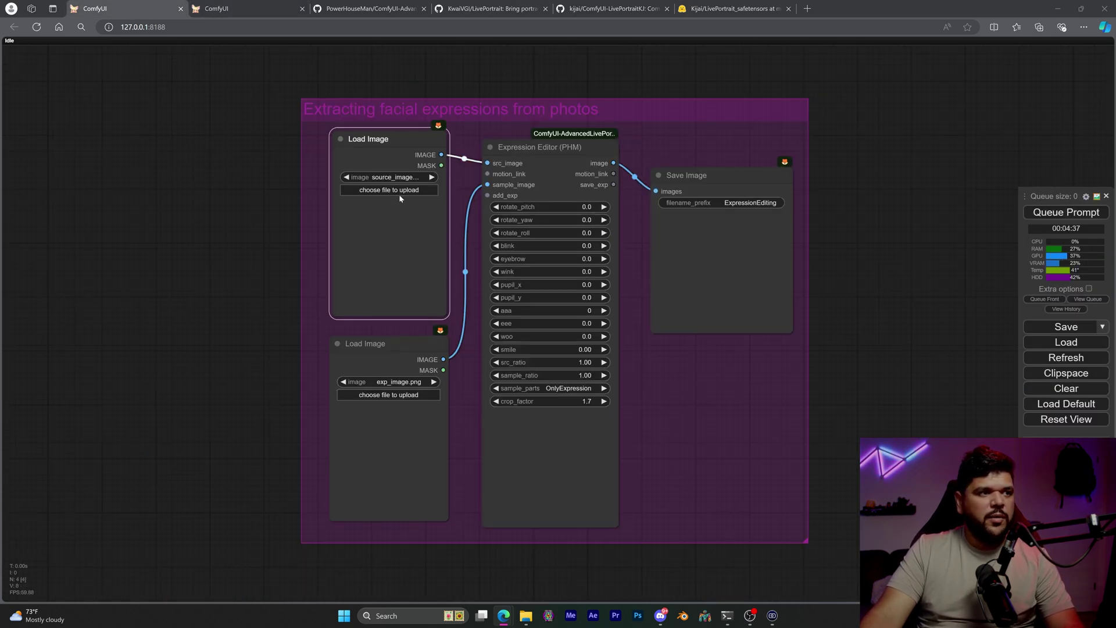
Step: Load s7.jpg as source and portrait-sad-man as sample, then run to copy the sad expression
click(395, 189)
double_click(431, 221)
click(420, 396)
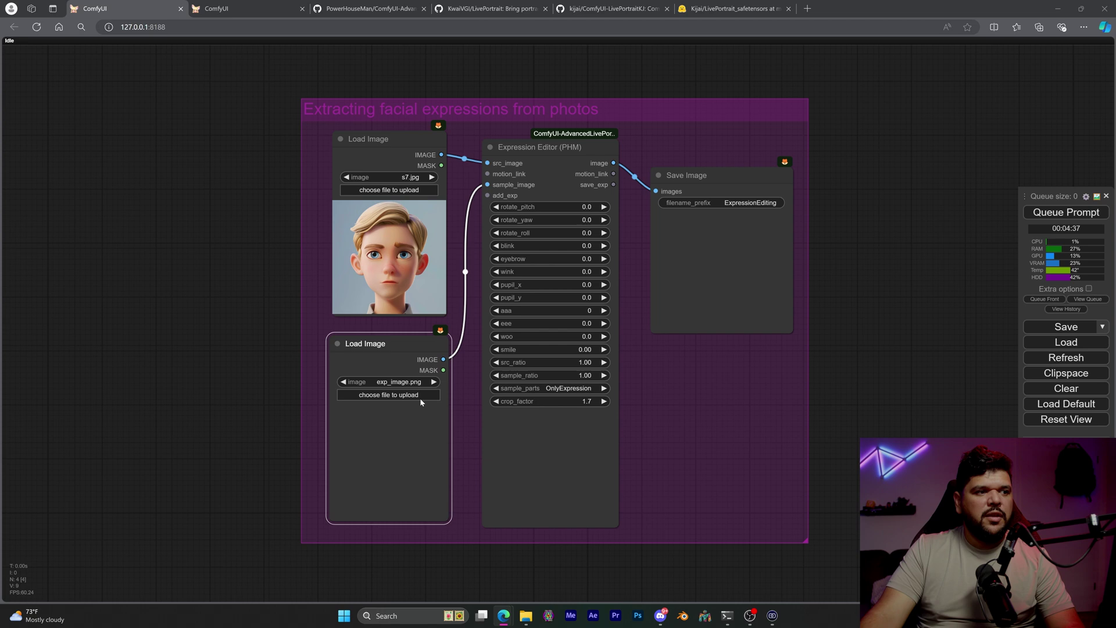
double_click(282, 90)
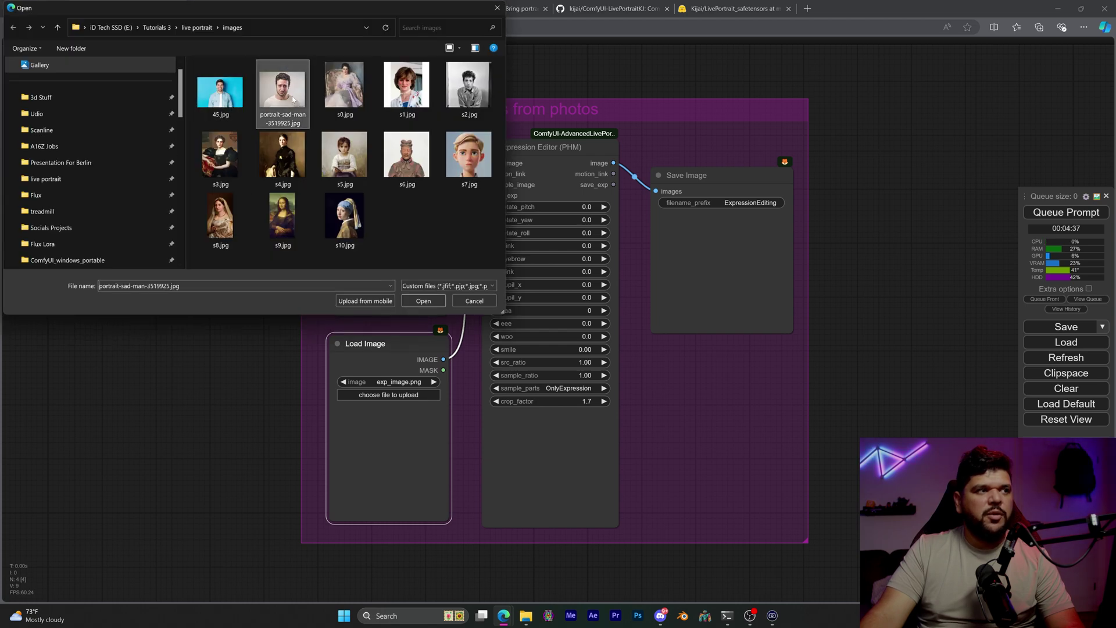
scroll(473, 426, up, 2)
drag(474, 425, 523, 414)
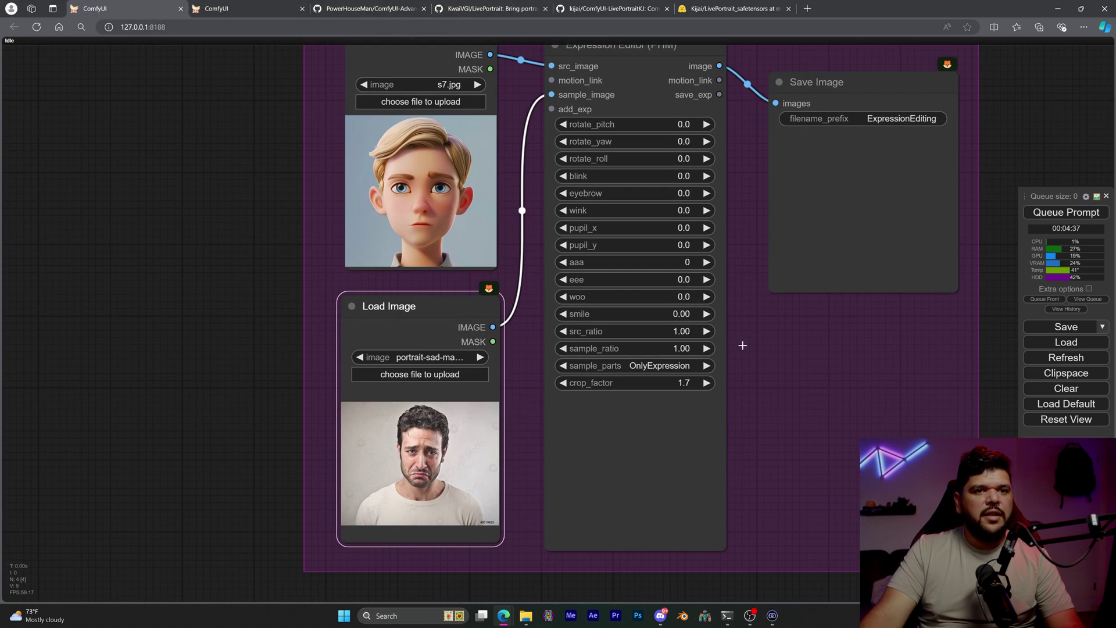
click(1073, 214)
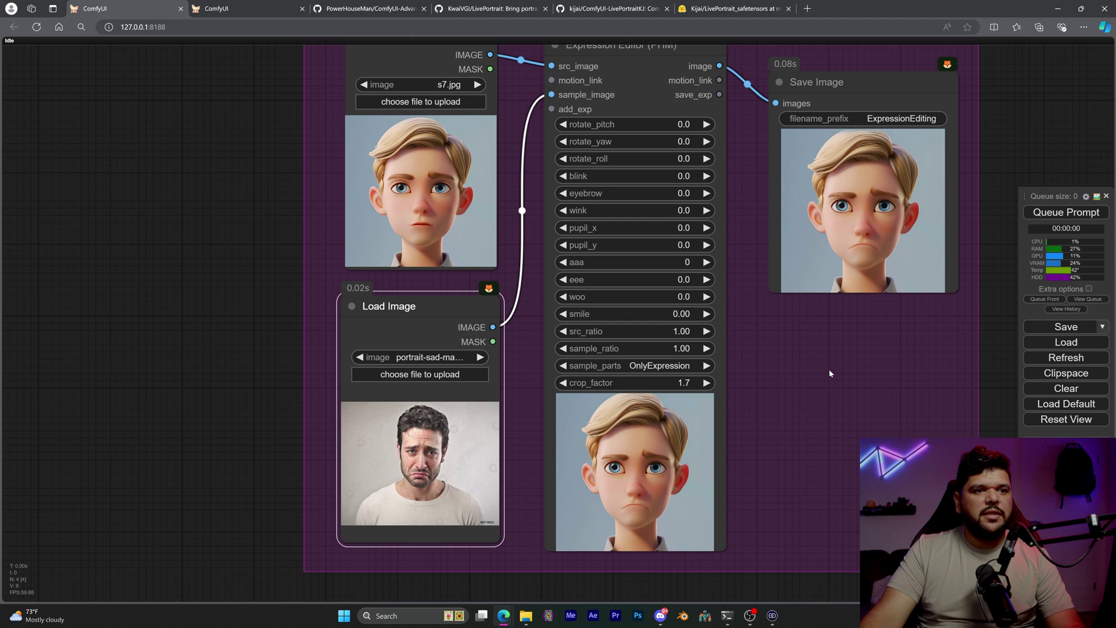
Step: Rerun the workflow with the Expression Editor's aaa set to 120
drag(829, 369, 666, 417)
scroll(666, 417, up, 3)
click(562, 259)
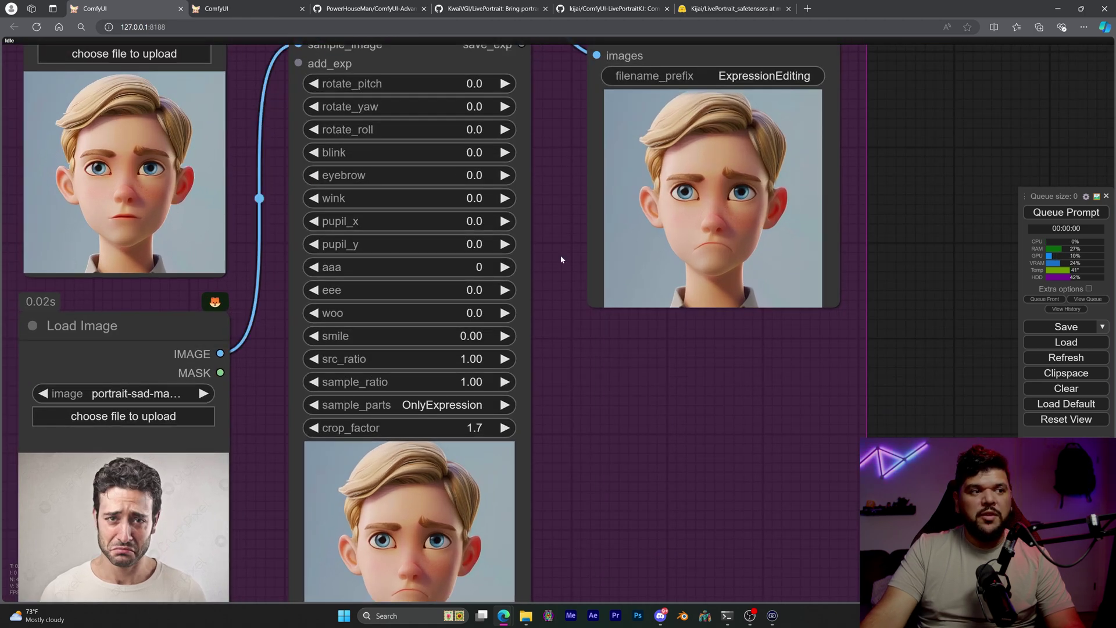
click(460, 267)
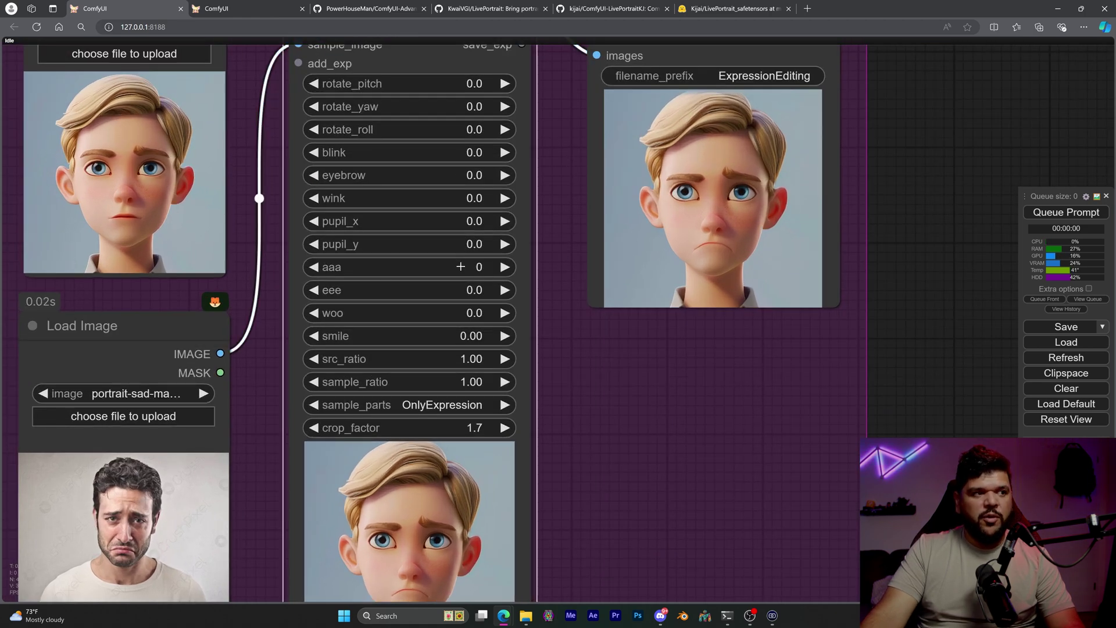
click(1038, 213)
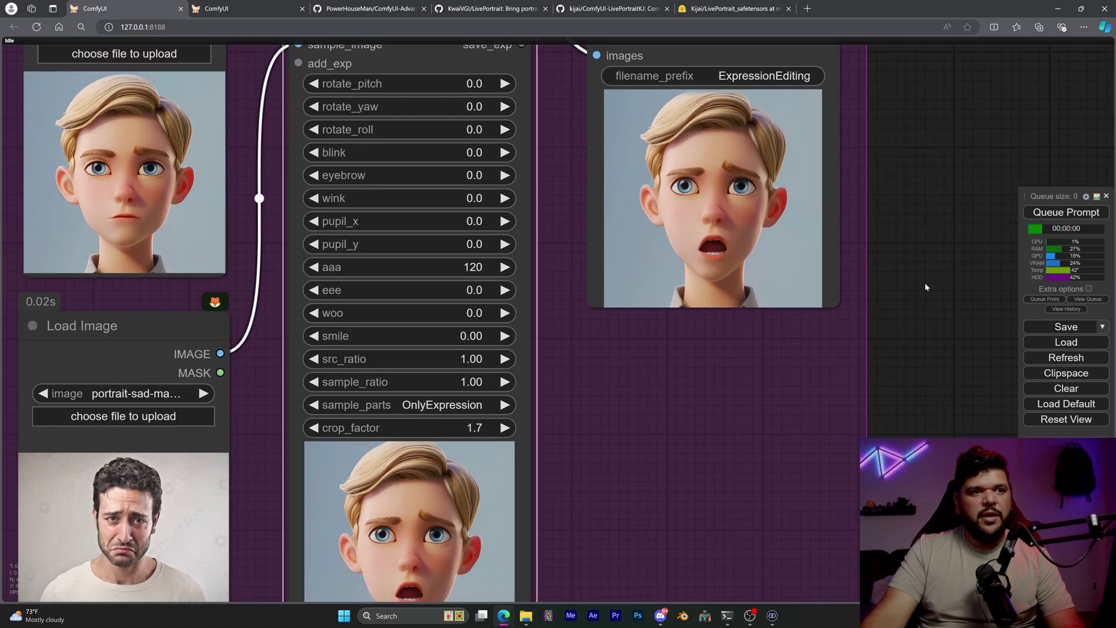
click(463, 267)
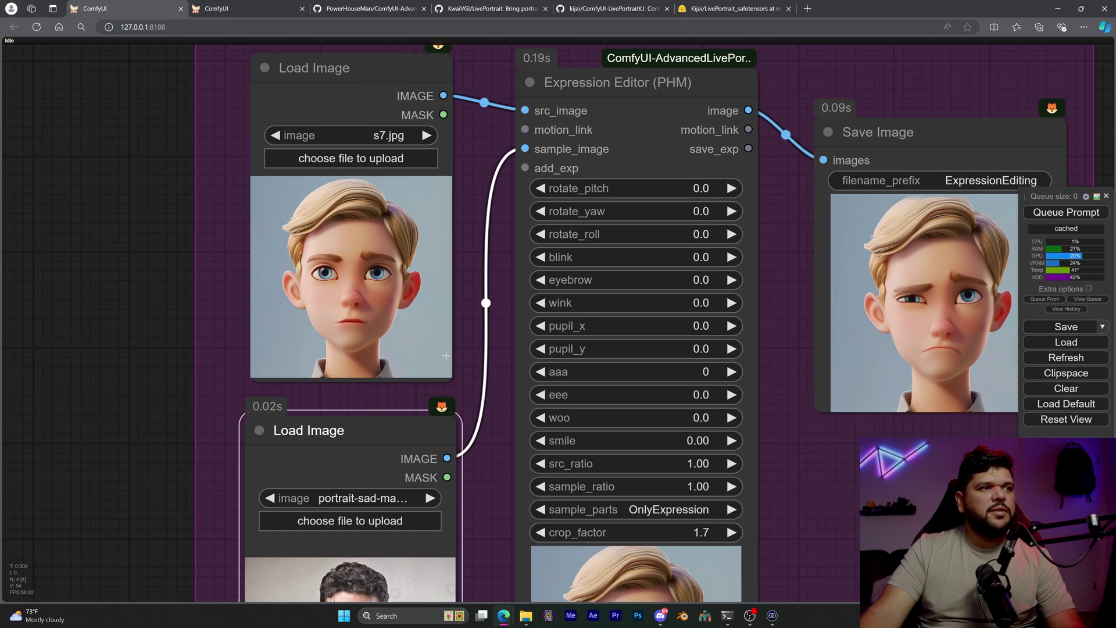
Step: Swap the source image to s9.jpg, the Mona Lisa, and run the workflow
click(350, 157)
double_click(283, 215)
drag(808, 465, 454, 411)
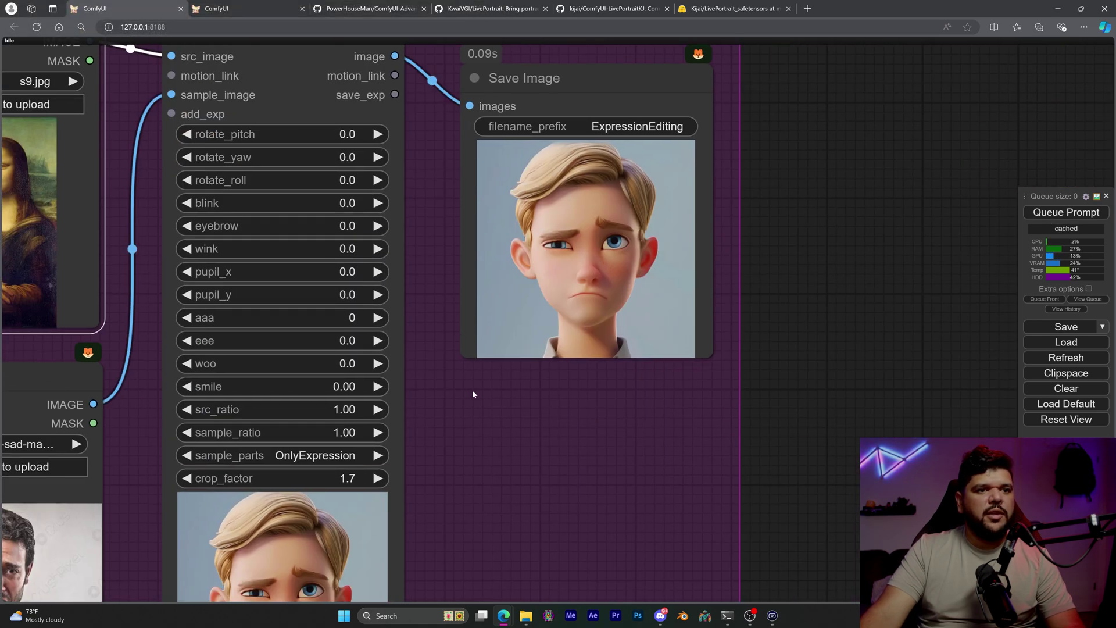
key(ctrl+Return)
scroll(609, 262, up, 3)
scroll(581, 425, down, 5)
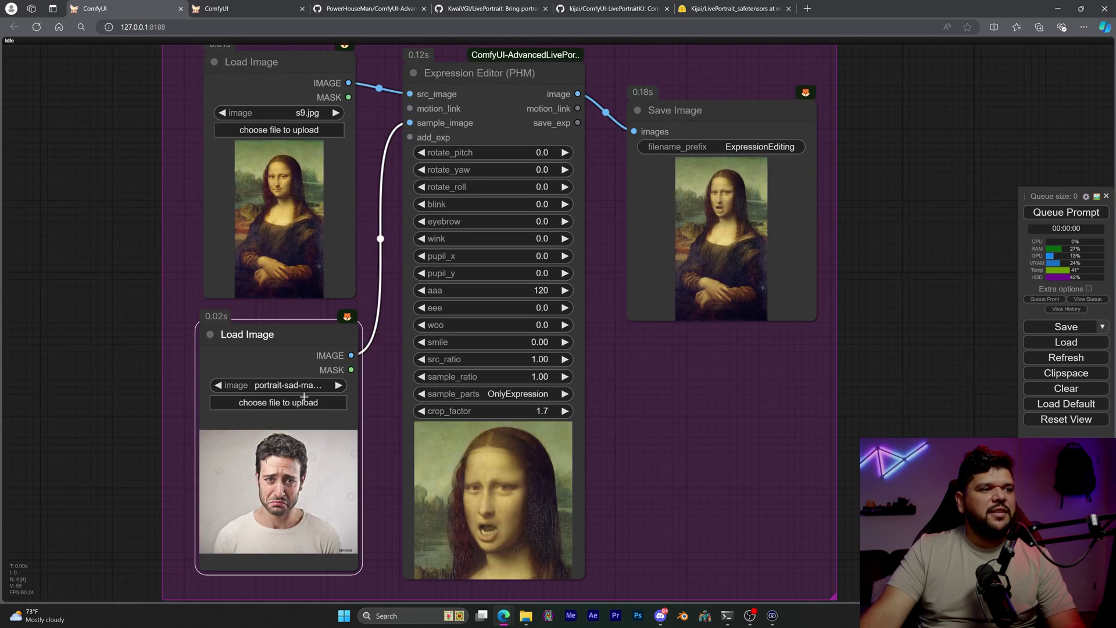
Step: Load 45.jpg as the expression sample and run to make the Mona Lisa grin
click(278, 402)
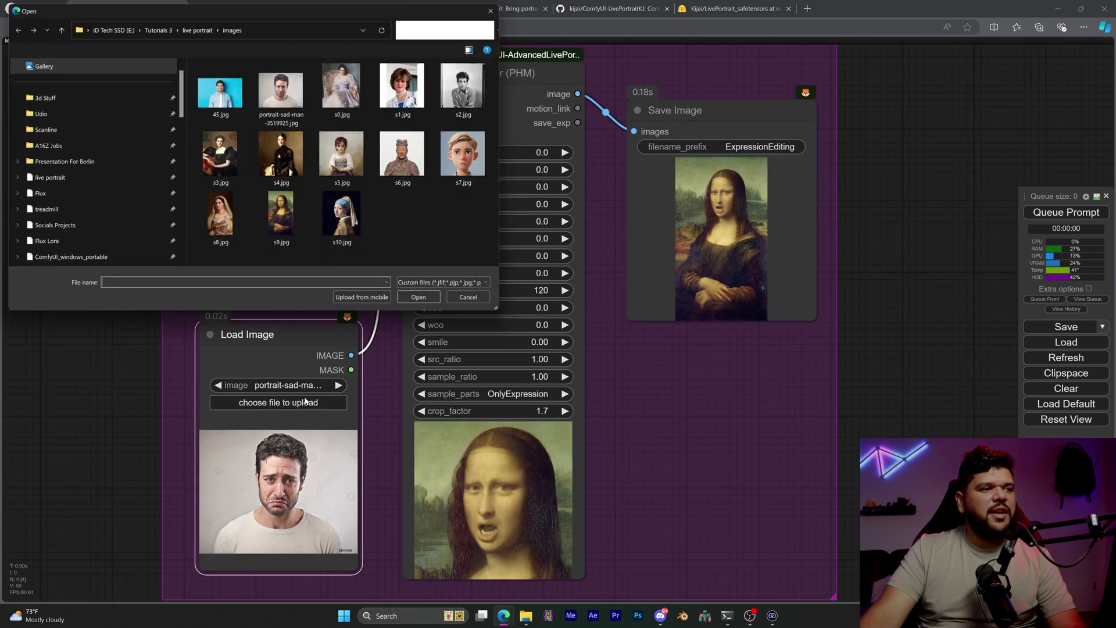
double_click(219, 91)
click(1086, 212)
scroll(781, 168, up, 5)
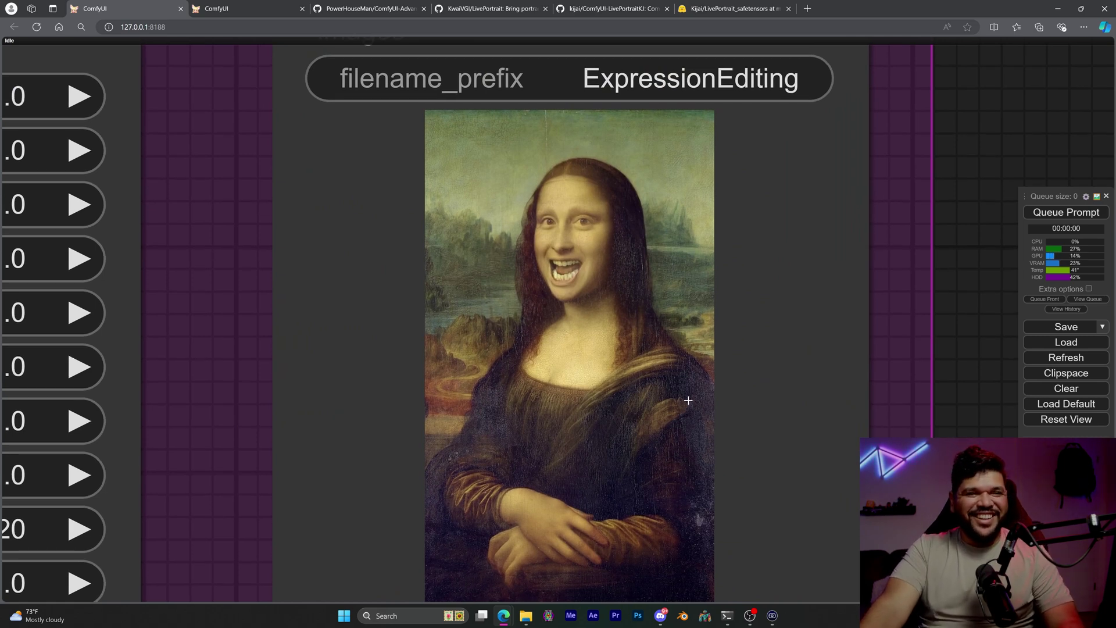
scroll(688, 401, down, 5)
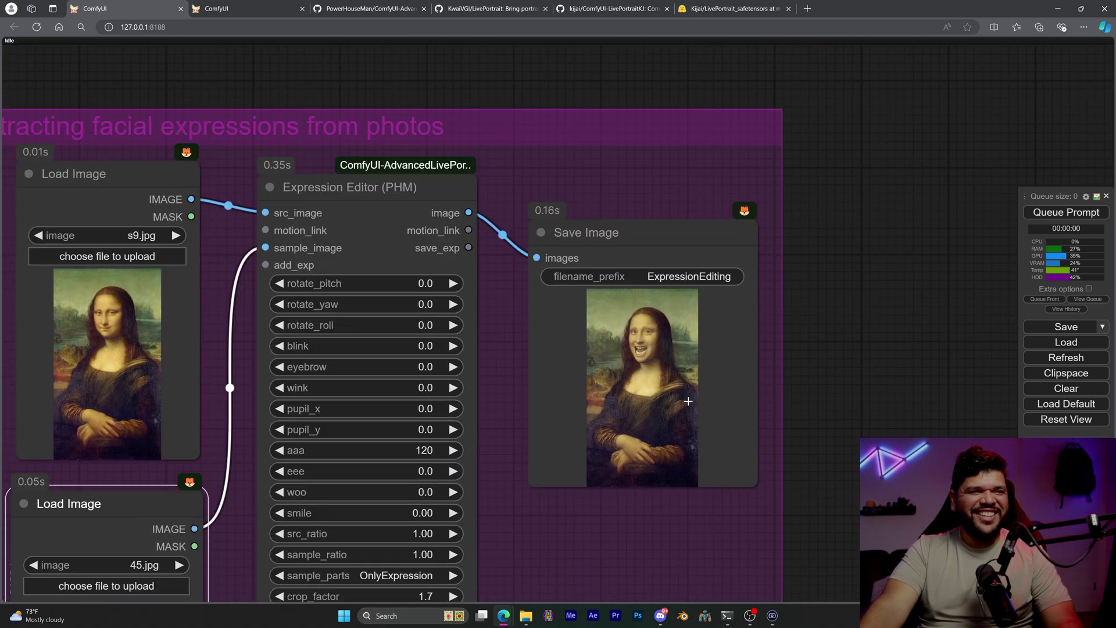
Step: Pan back to the Load Image nodes and reopen the sample workflows folder
drag(610, 593, 698, 343)
scroll(430, 465, up, 3)
drag(399, 287, 428, 362)
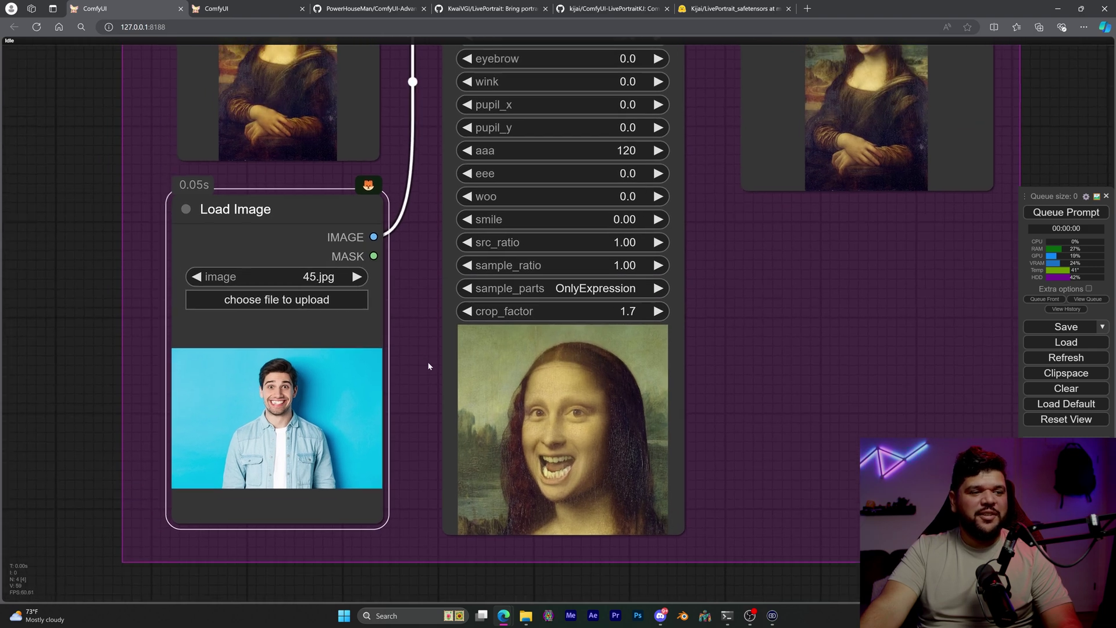
scroll(428, 362, up, 1)
mouse_move(524, 599)
click(421, 566)
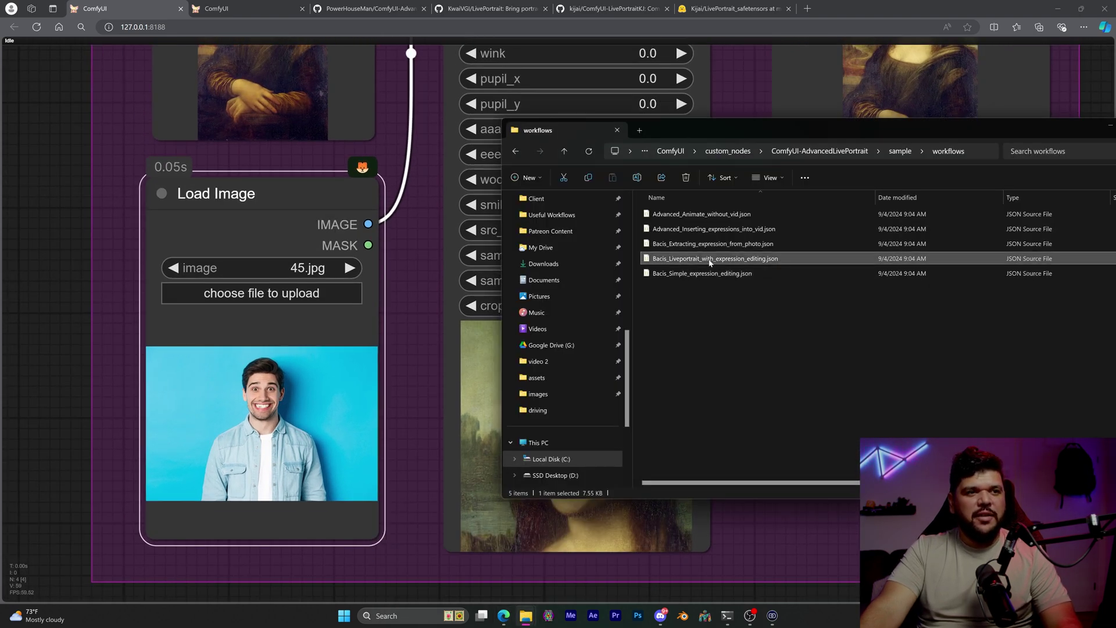
Step: Load Basic_Liveportrait_with_expression_editing.json with s7.jpg as source and d6.mp4 as driving video
drag(710, 263, 264, 222)
click(229, 183)
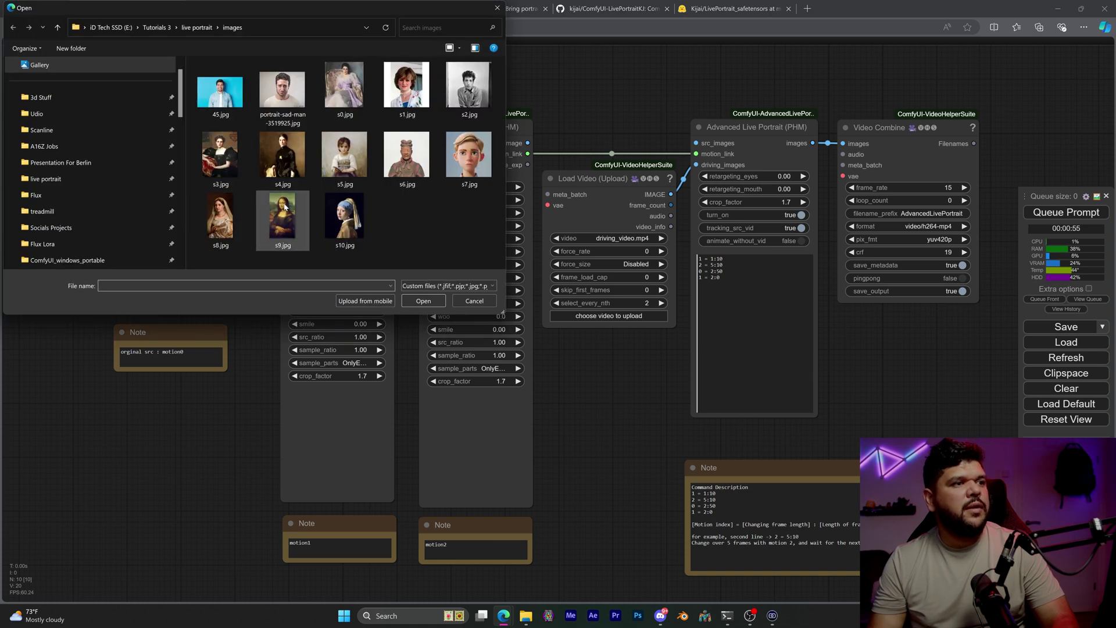
double_click(483, 172)
click(634, 316)
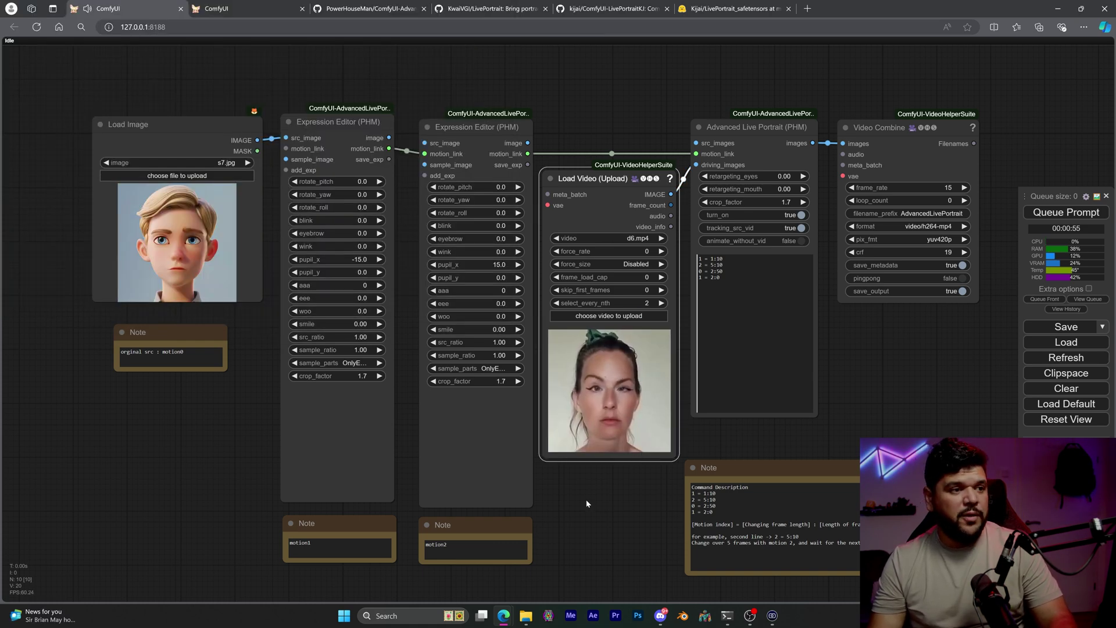
Step: Bring the Video Combine node into view and select the motion schedule lines for rewriting
drag(587, 503, 639, 503)
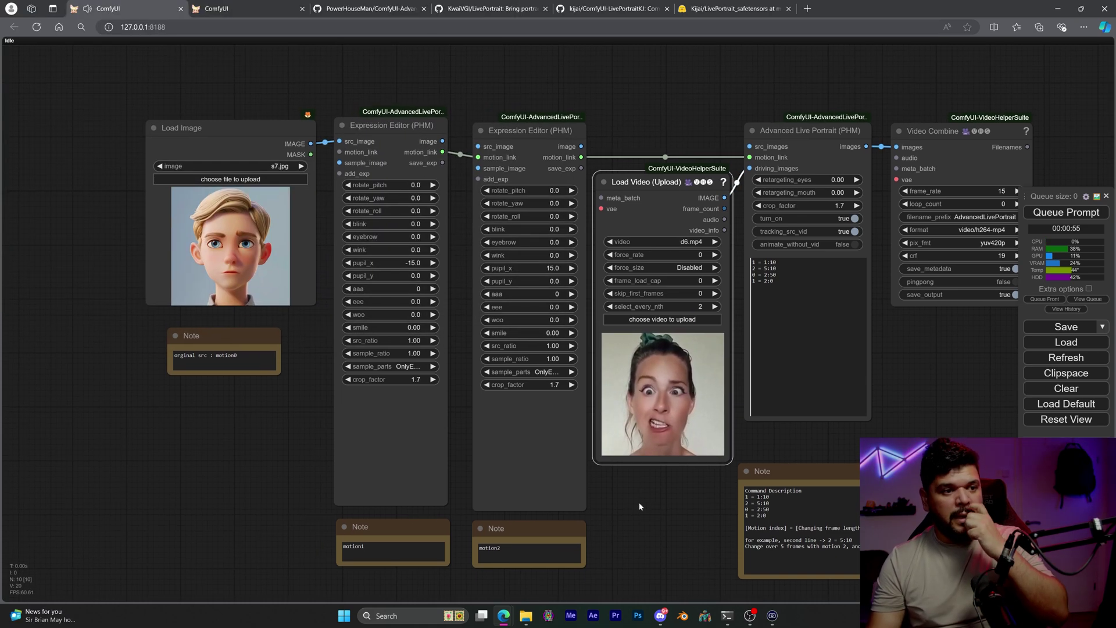
scroll(604, 483, up, 1)
drag(591, 470, 528, 473)
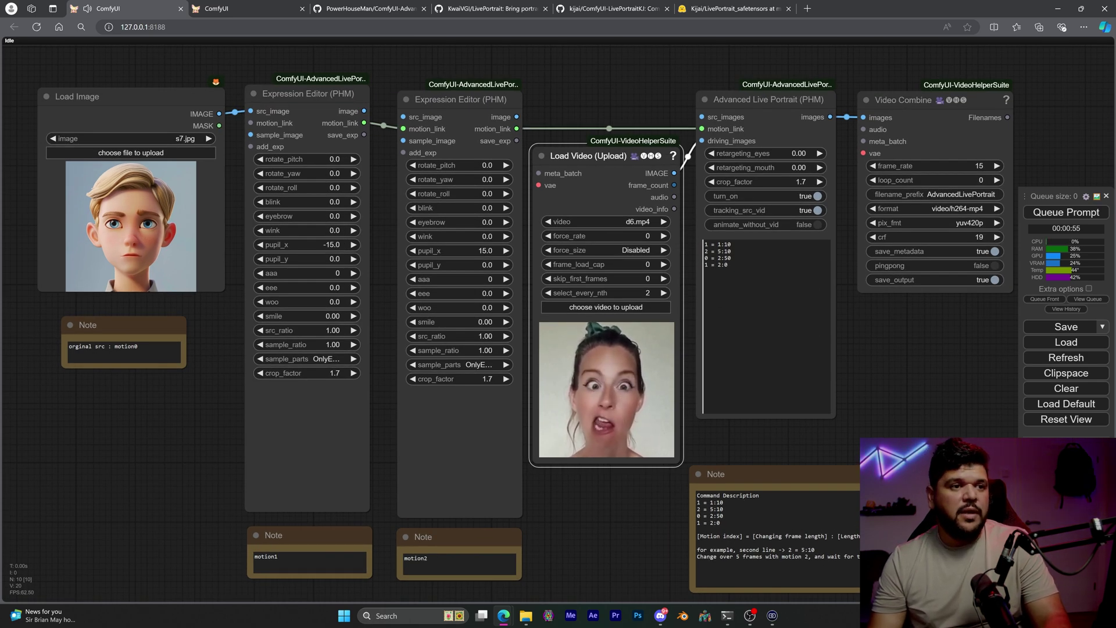
drag(734, 269, 704, 238)
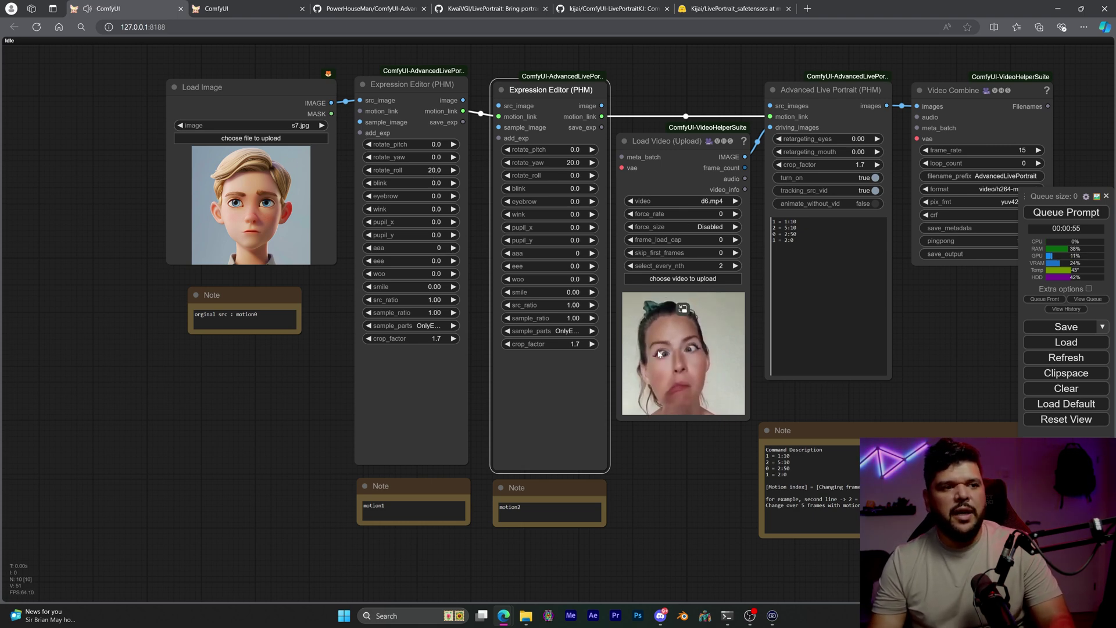
Step: Edit the Advanced Live Portrait motion schedule, selecting its last line, then select the Note under the second editor
mouse_move(700, 374)
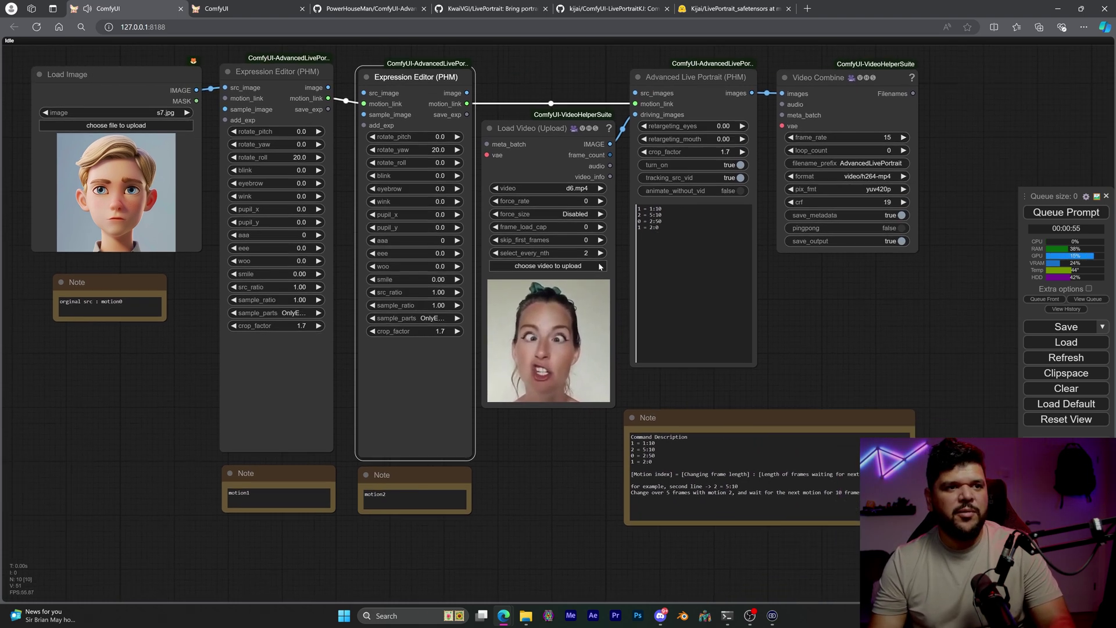
scroll(766, 309, up, 5)
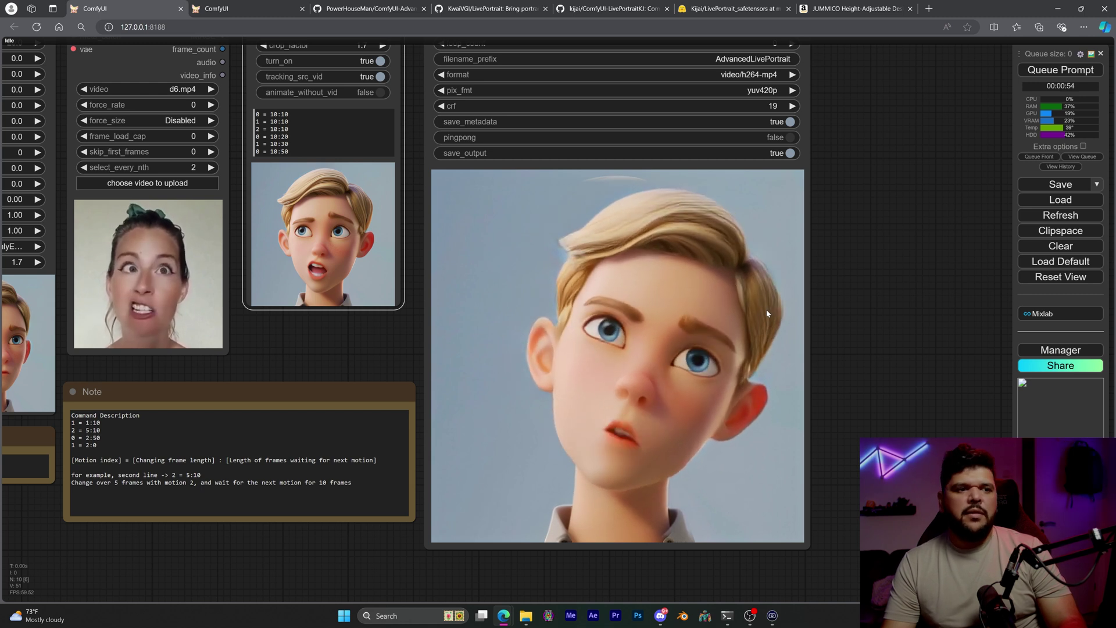
mouse_move(766, 314)
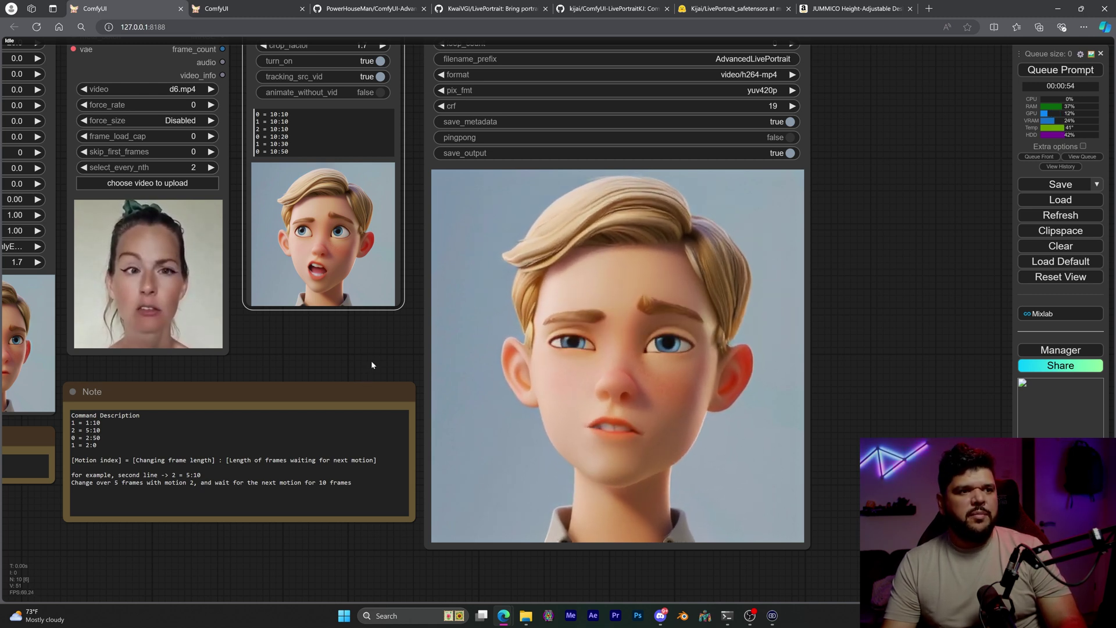
triple_click(273, 151)
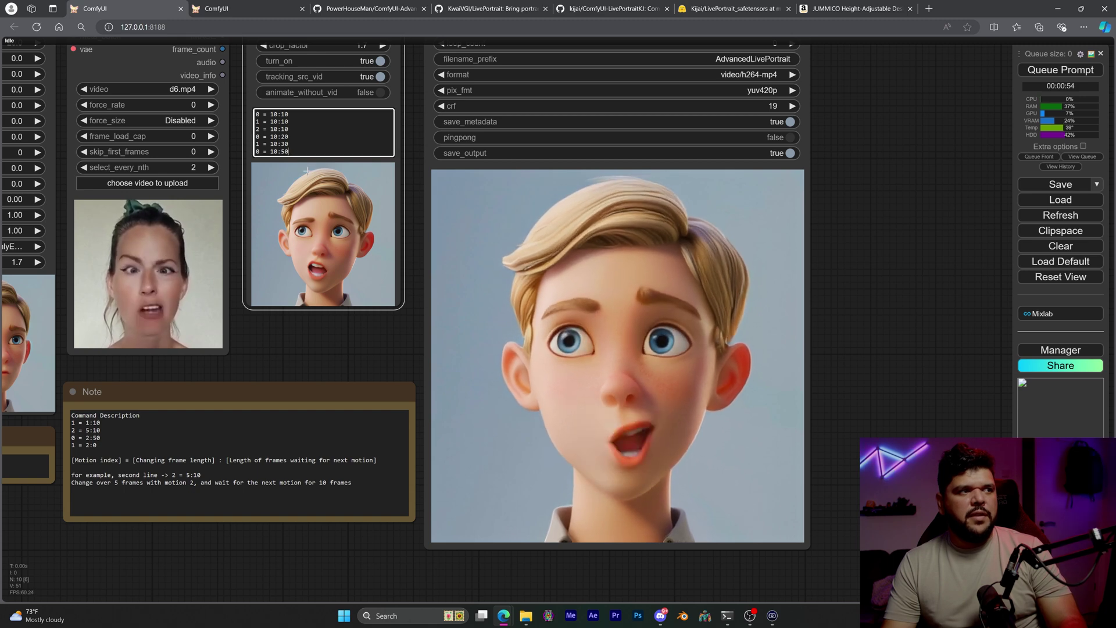
mouse_move(778, 288)
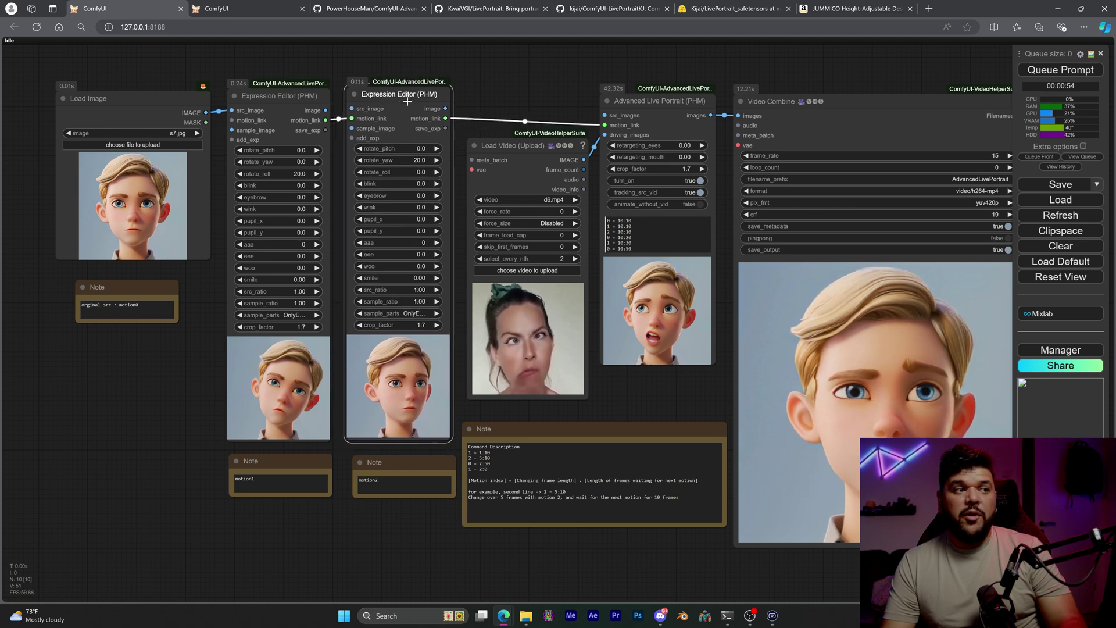
click(496, 430)
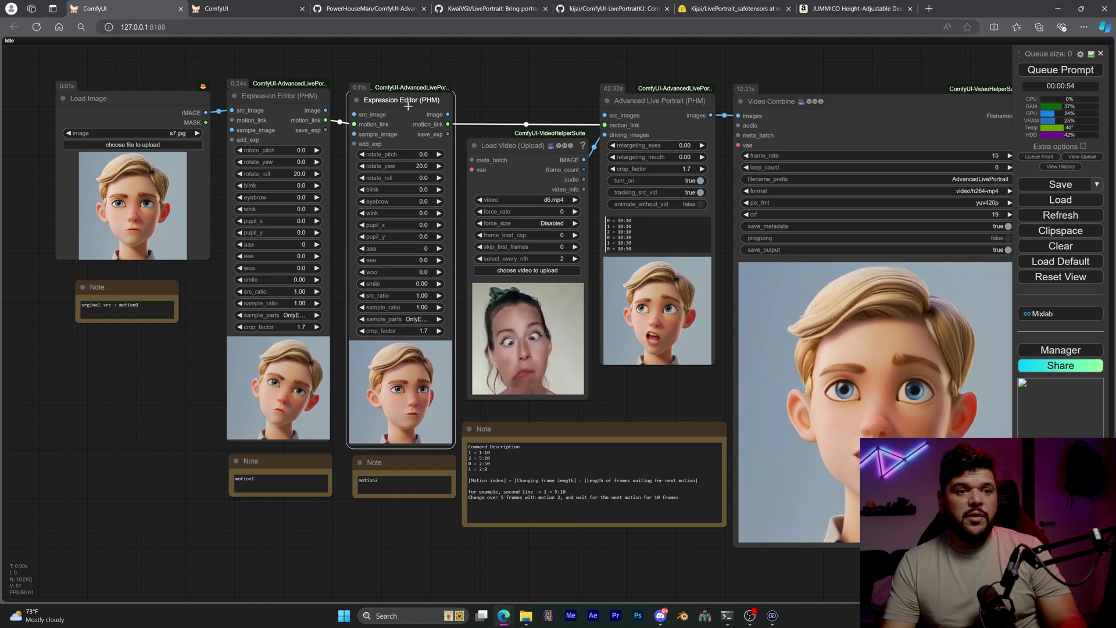
scroll(497, 432, up, 4)
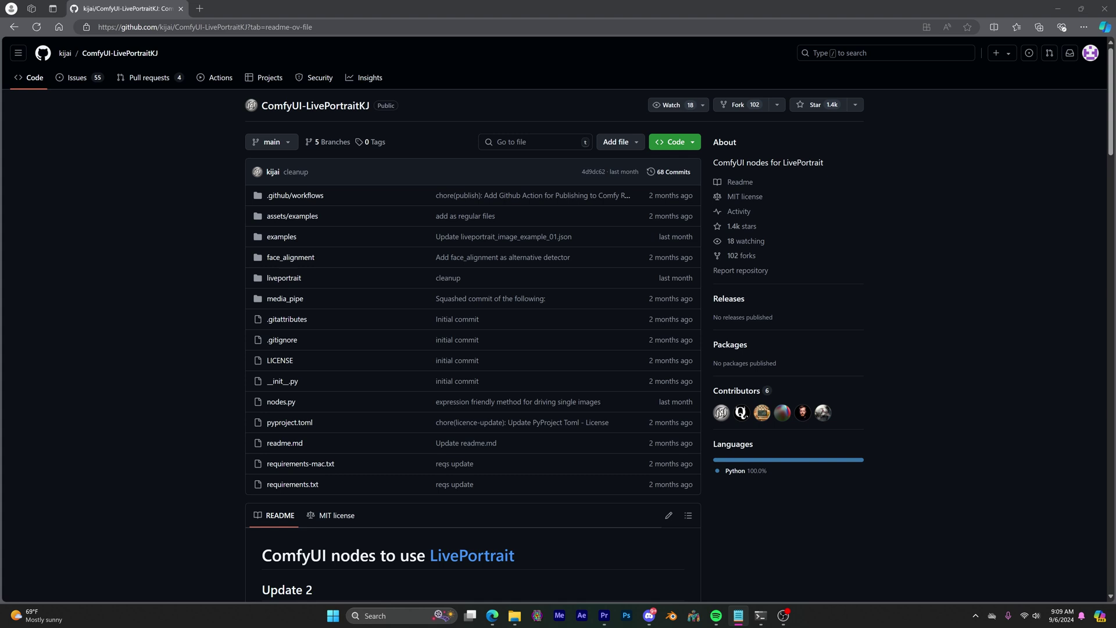
Step: Open Command Prompt in custom_nodes and enter git clone with the pasted ComfyUI-LivePortraitKJ repository URL
click(693, 143)
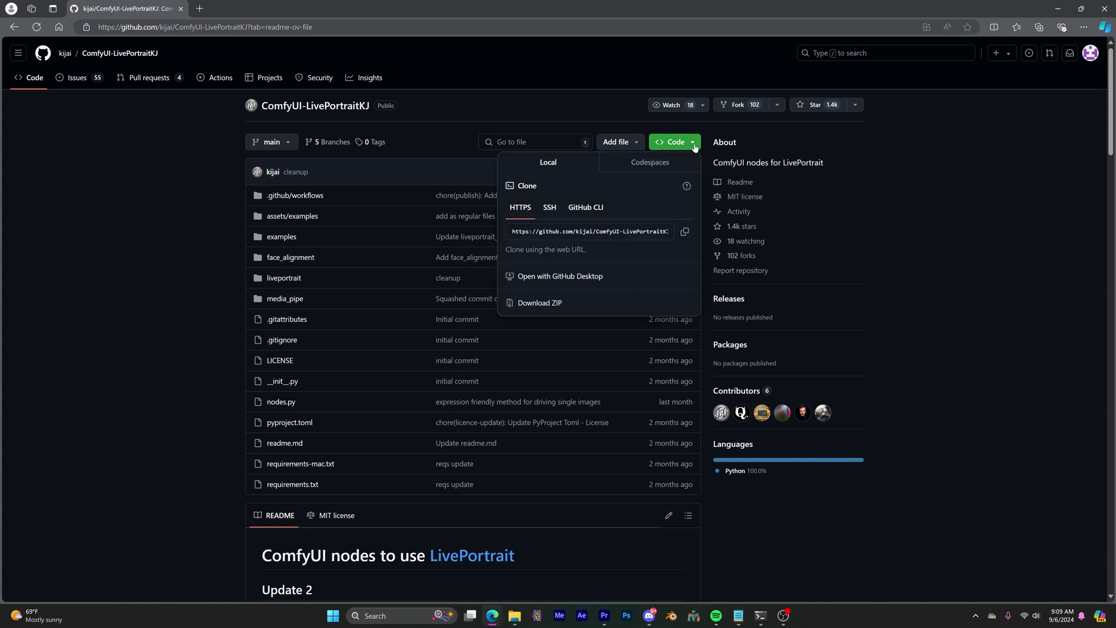
key(alt+Tab)
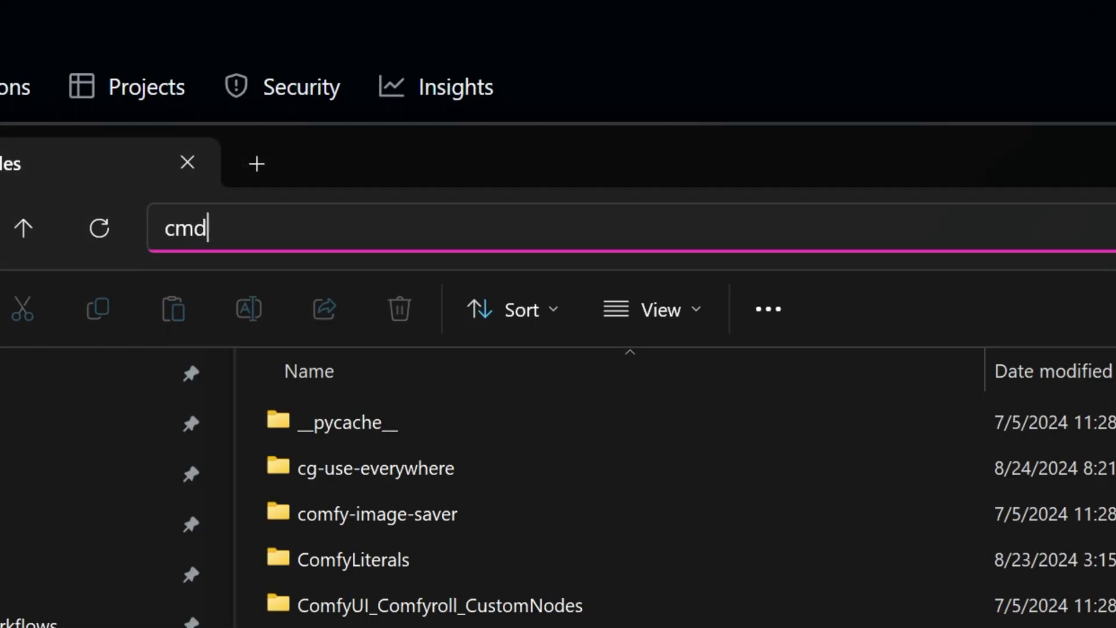
key(Return)
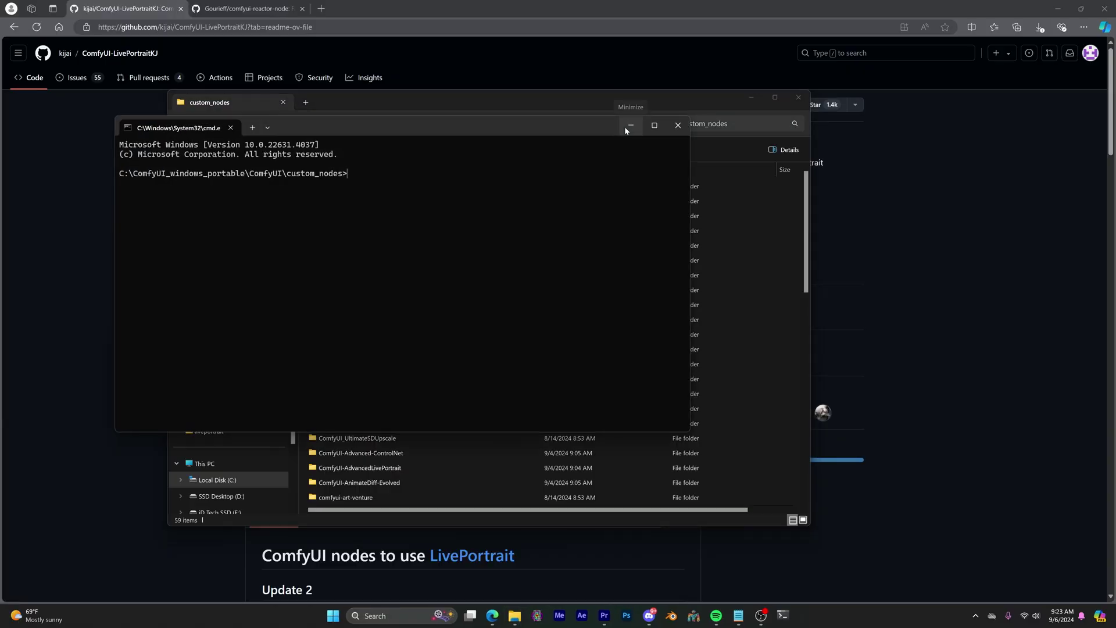
text(git-scm.com)
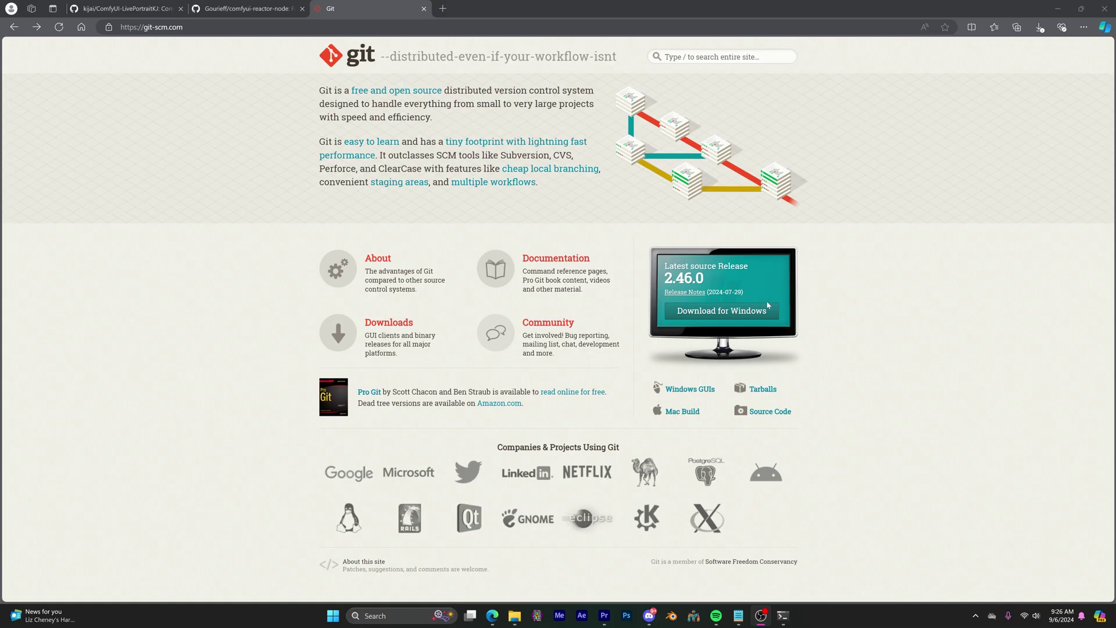
click(736, 313)
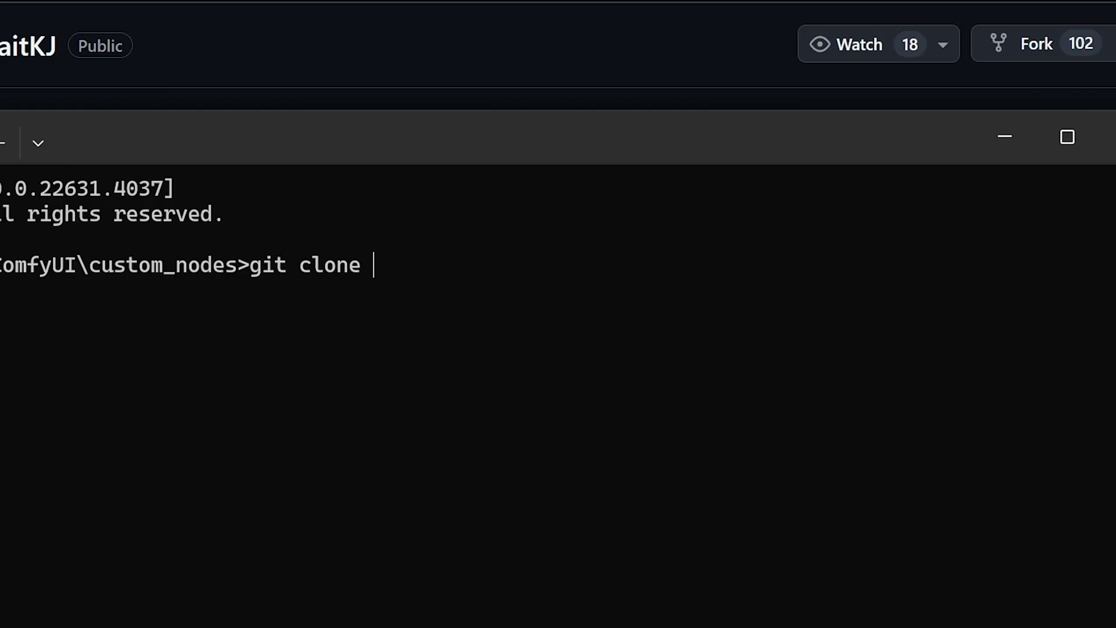
text(https://github.com/kijai/ComfyUI-LivePortraitKJ.git)
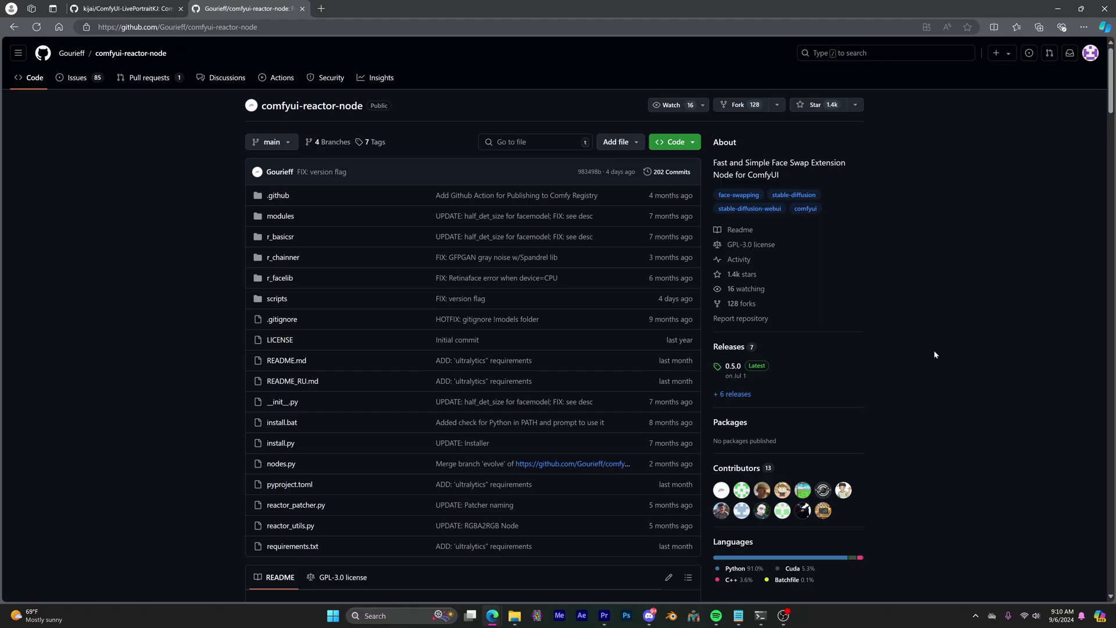
Step: Scroll the reactor-node README to the Insightface Troubleshooting steps and bring up the ComfyUI_windows_portable folder
scroll(934, 350, down, 5)
scroll(934, 354, down, 2)
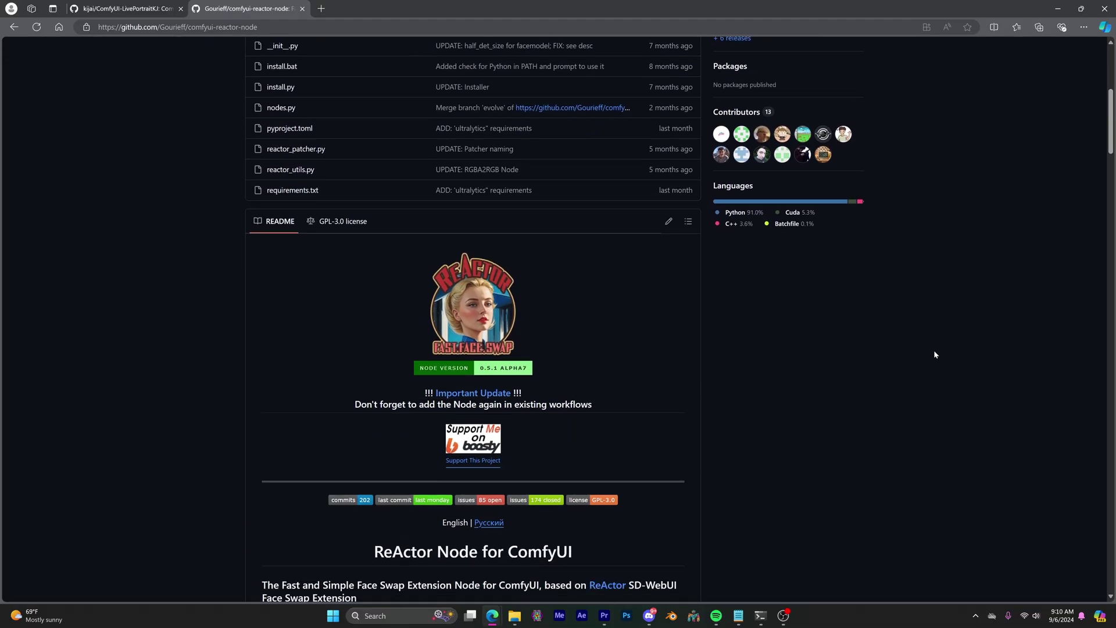
scroll(934, 354, down, 15)
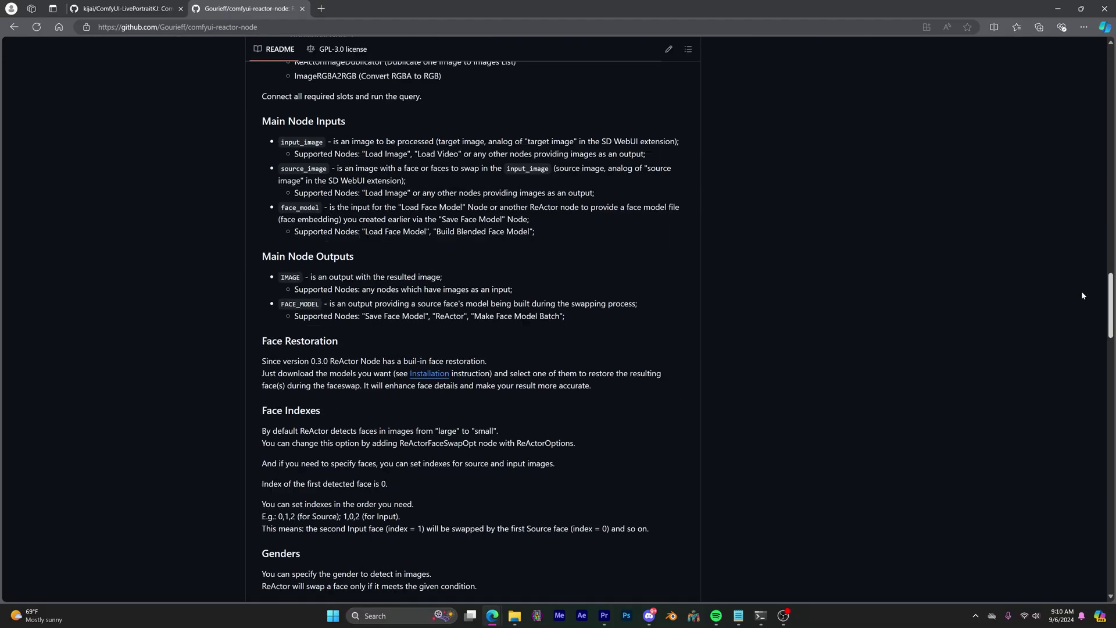
drag(392, 184, 562, 492)
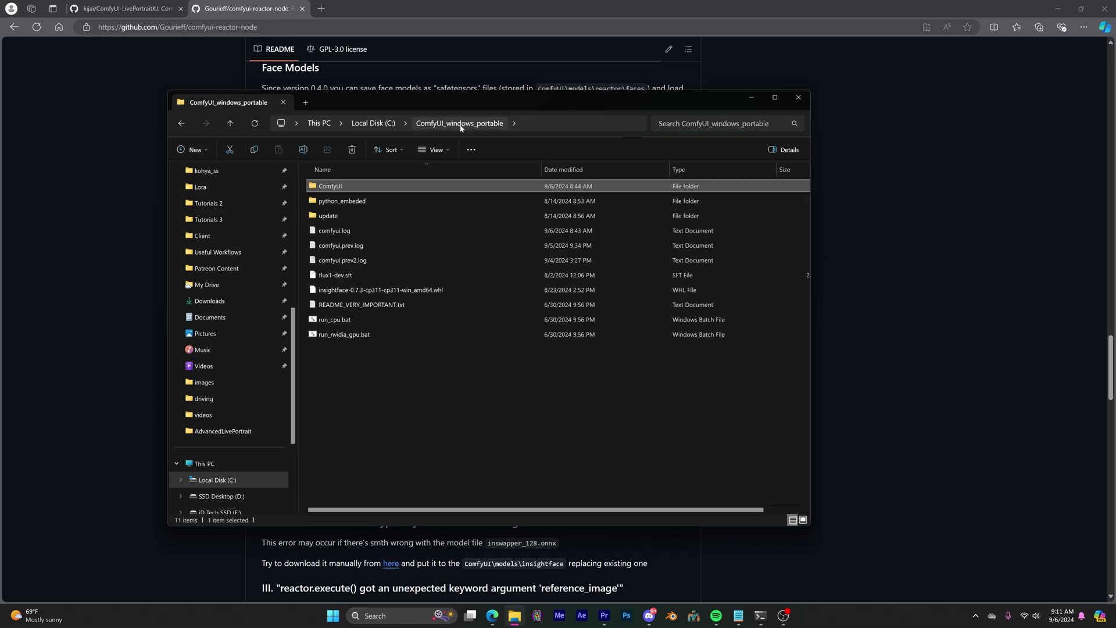
Step: Open cmd in ComfyUI_windows_portable and confirm the embedded Python version is 3.11.8
click(542, 130)
text(cmd)
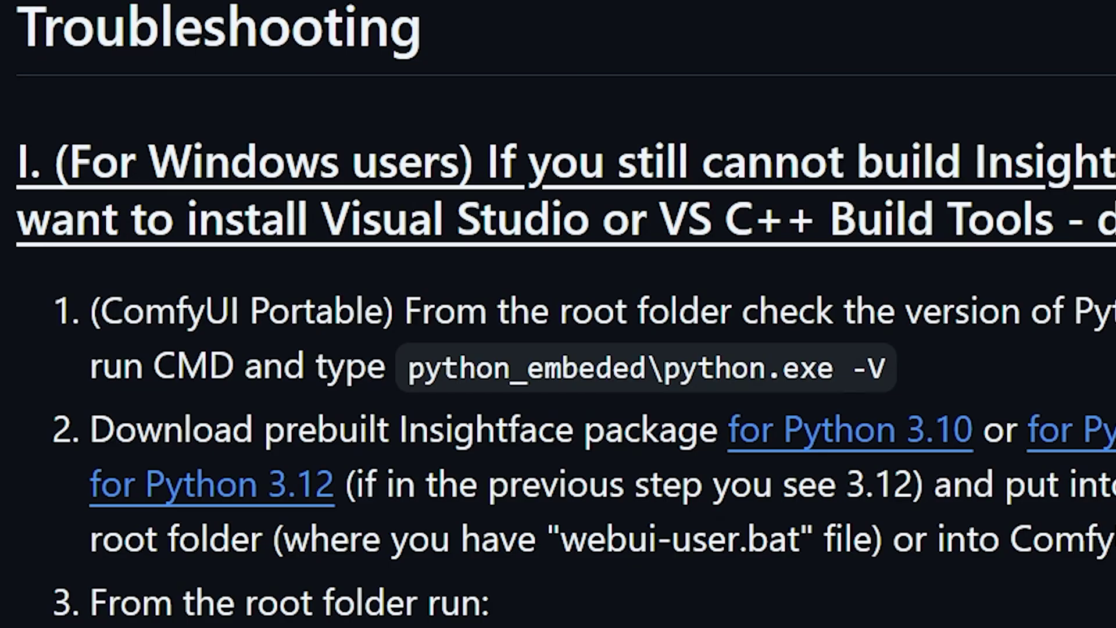
drag(407, 367, 924, 407)
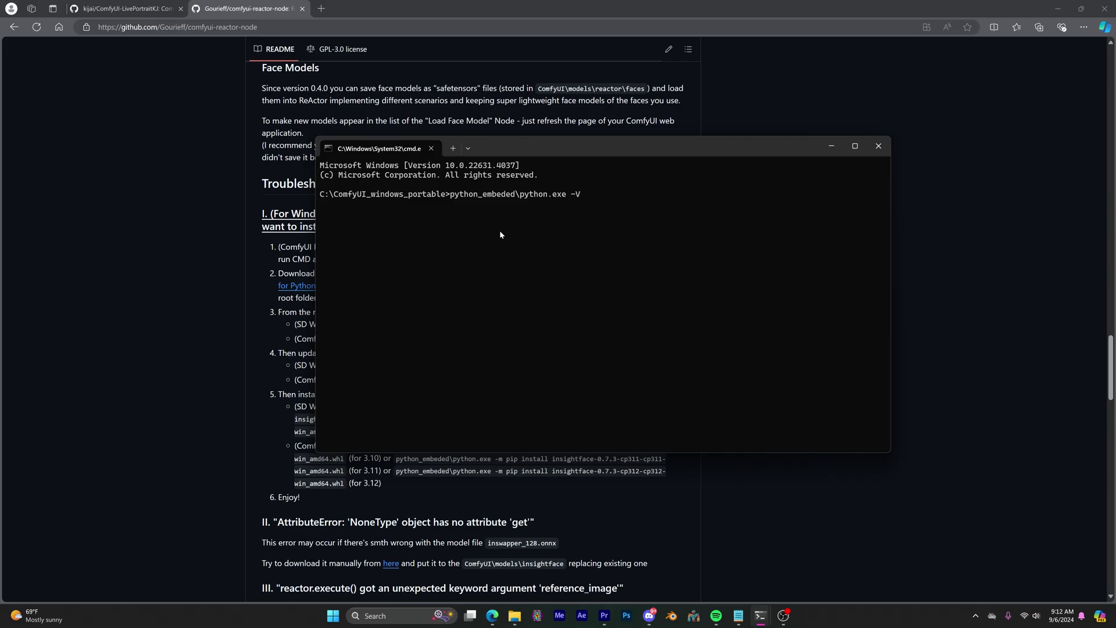
key(Return)
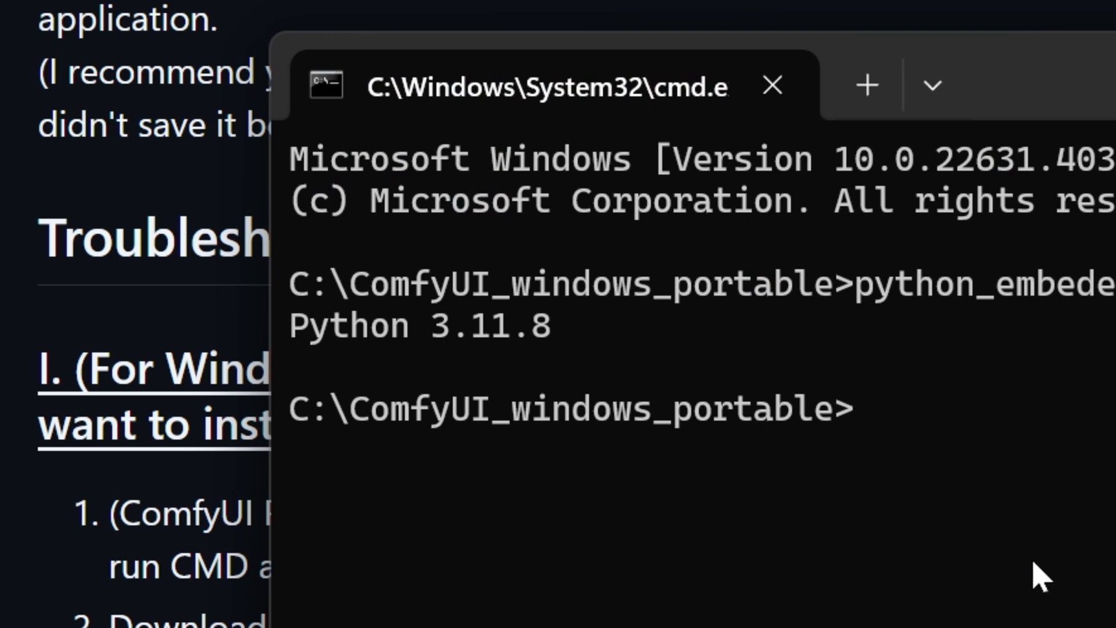
drag(591, 317, 305, 340)
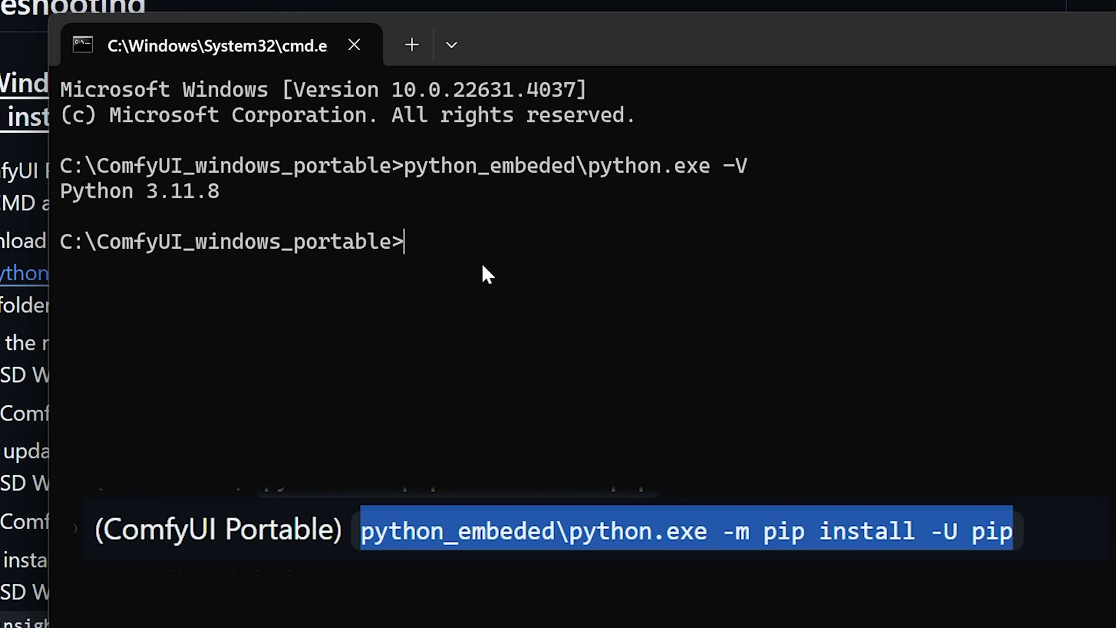
Step: Run the pip upgrade, which reports pip 24.2 is current, then enter the cp311 insightface install command
text(python_embeded\python.exe -m pip install -U pip)
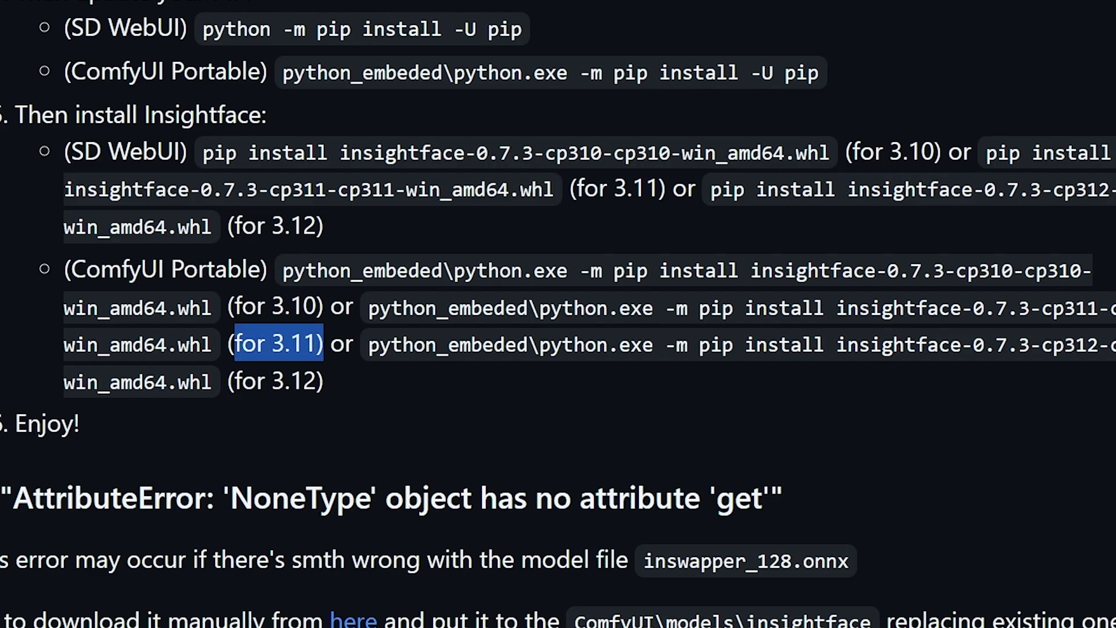
drag(370, 308, 212, 347)
key(ctrl+c)
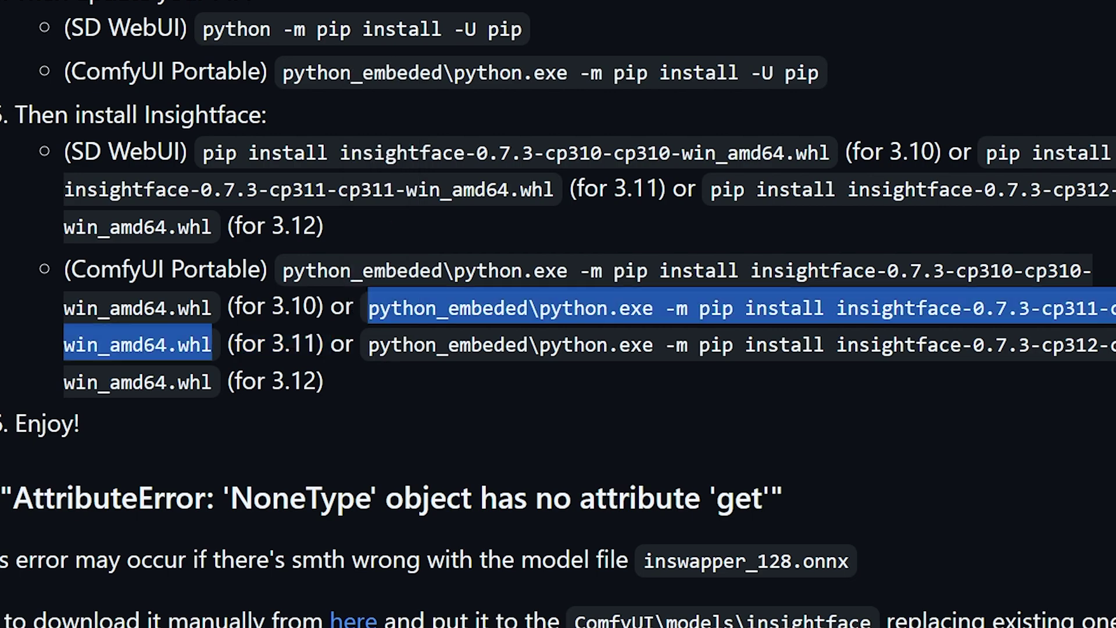
key(alt+Tab)
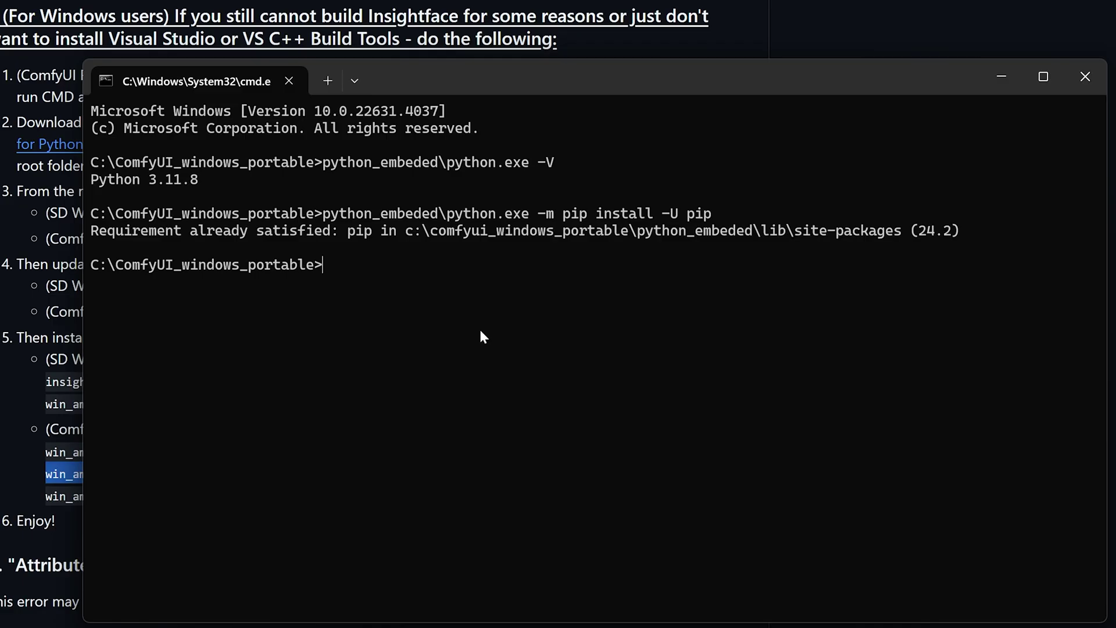
key(ctrl+v)
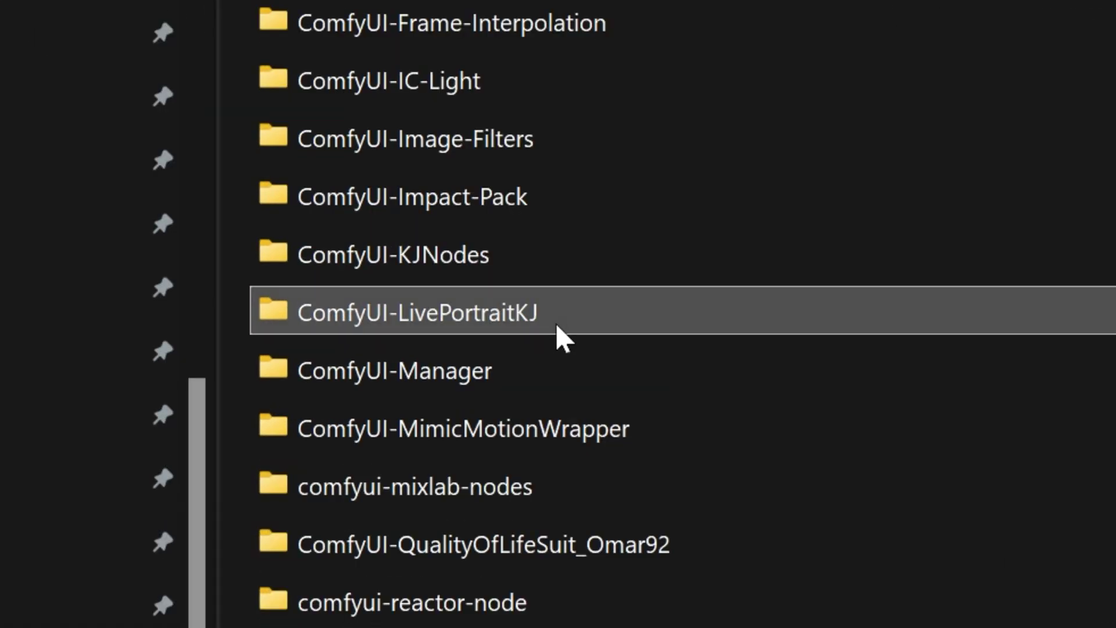
Step: Browse ComfyUI-LivePortraitKJ's examples folder to view its three example JSON workflows
double_click(556, 322)
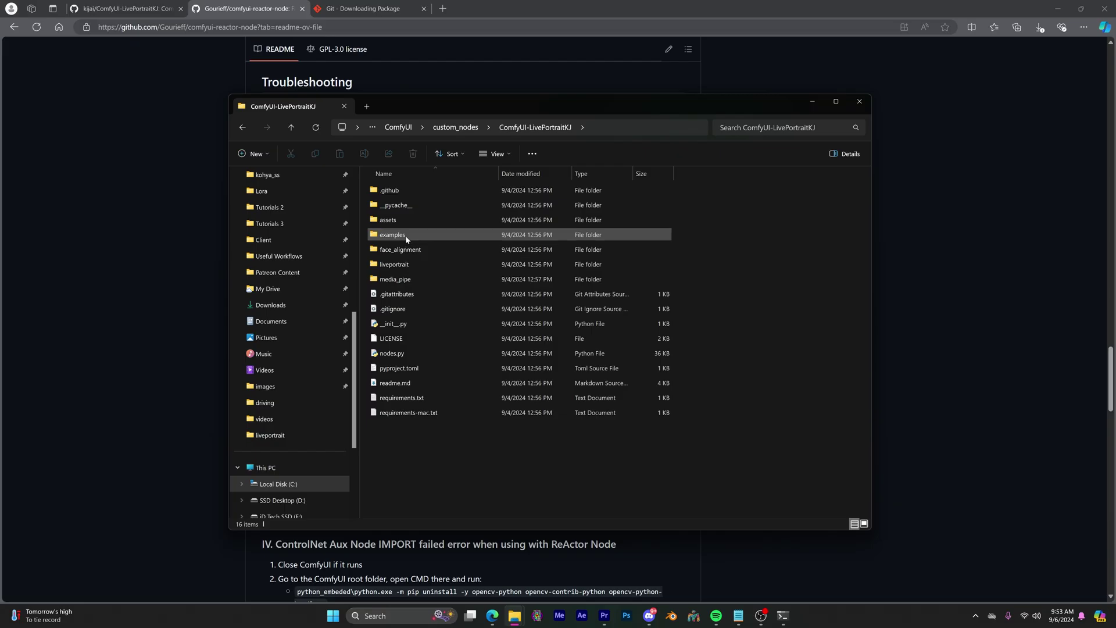
double_click(400, 77)
drag(473, 246, 473, 190)
key(alt+Left)
Step: Look through the sample driving videos in assets, then open the source images folder
double_click(401, 220)
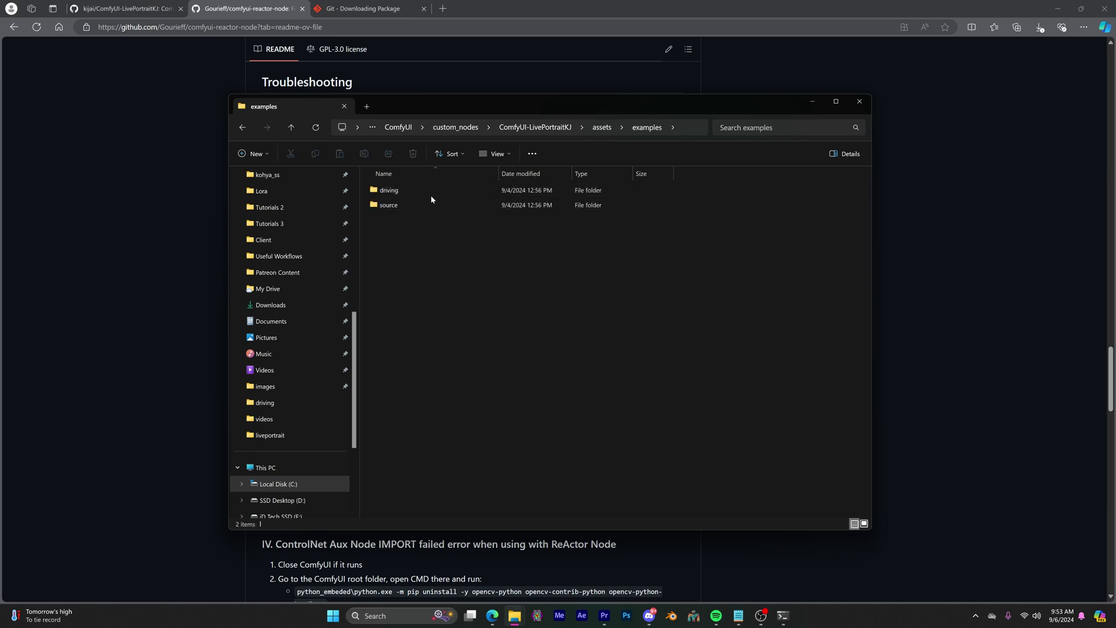
double_click(430, 192)
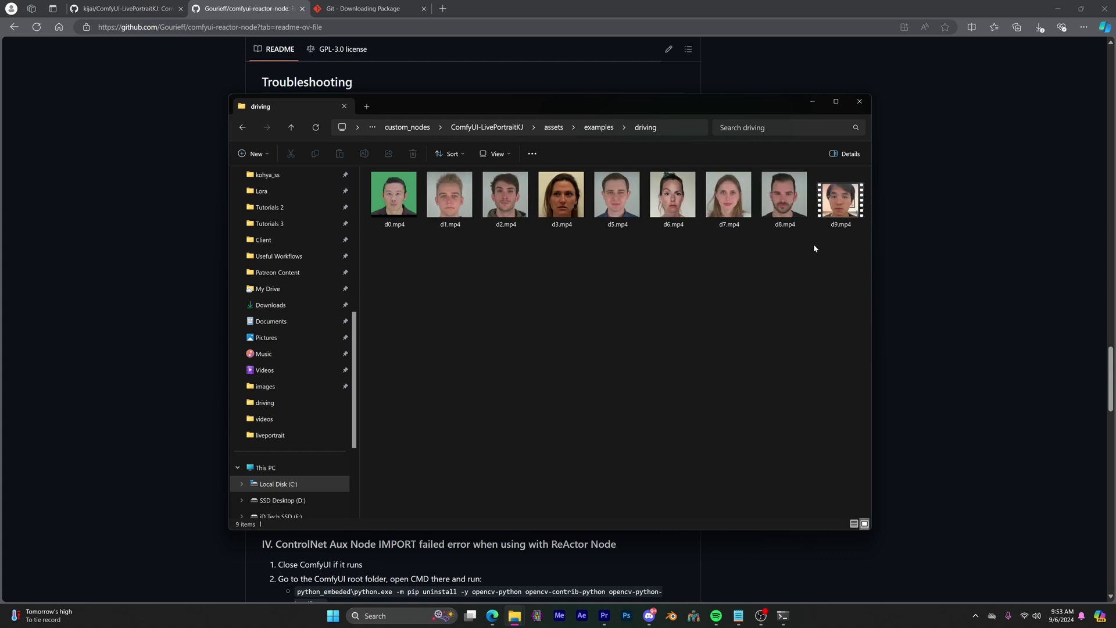
key(alt+Left)
double_click(444, 204)
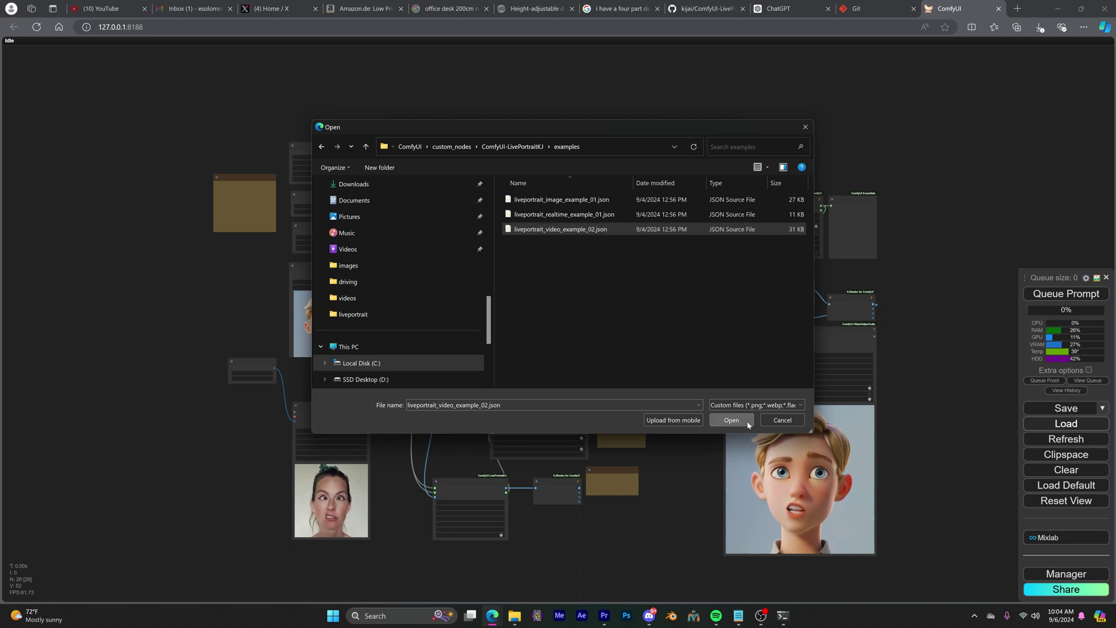
Step: Load the LivePortraitKJ example workflow and check Manager's Install Missing Custom Nodes, which finds none
click(731, 420)
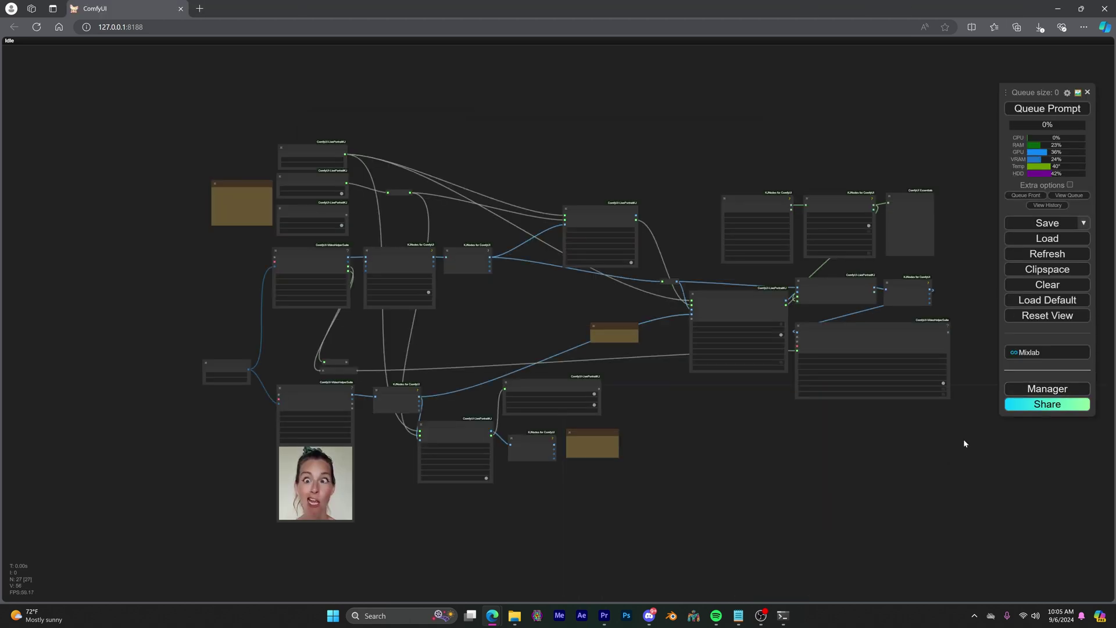
click(1035, 394)
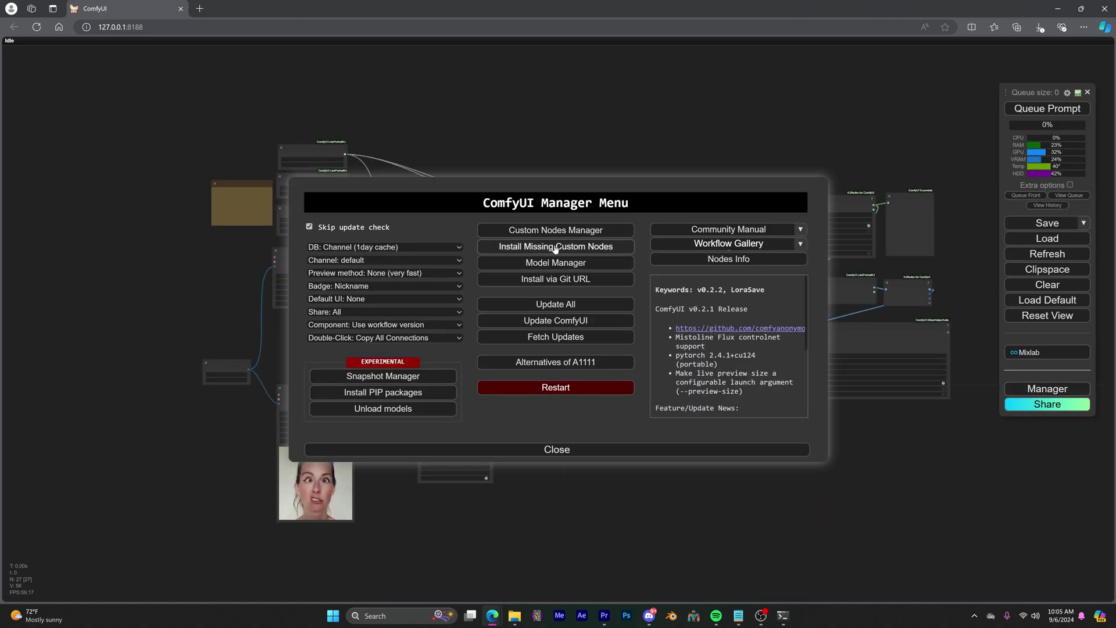
click(555, 247)
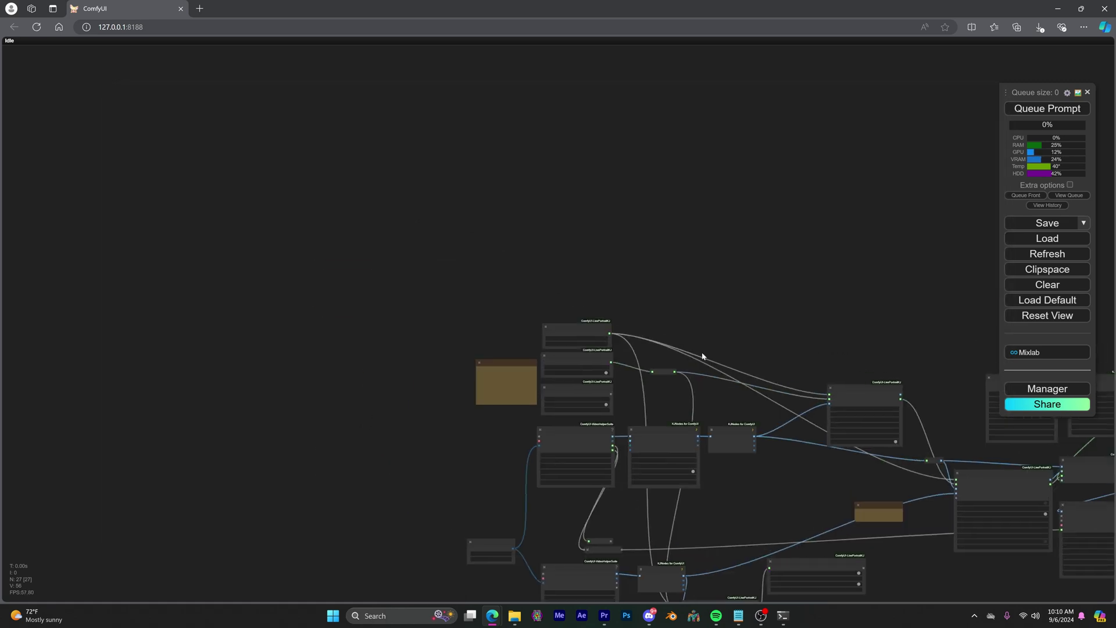
Step: Zoom in on the LivePortrait loader nodes and keep frame_load_cap at 128
scroll(612, 337, up, 5)
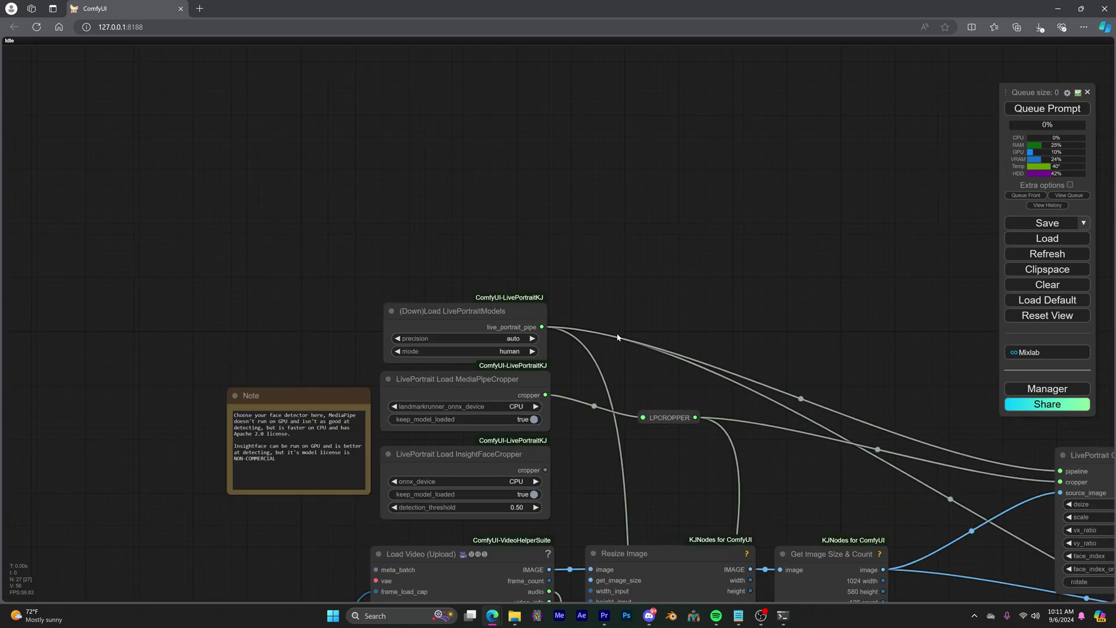
drag(612, 337, 738, 331)
scroll(447, 324, up, 3)
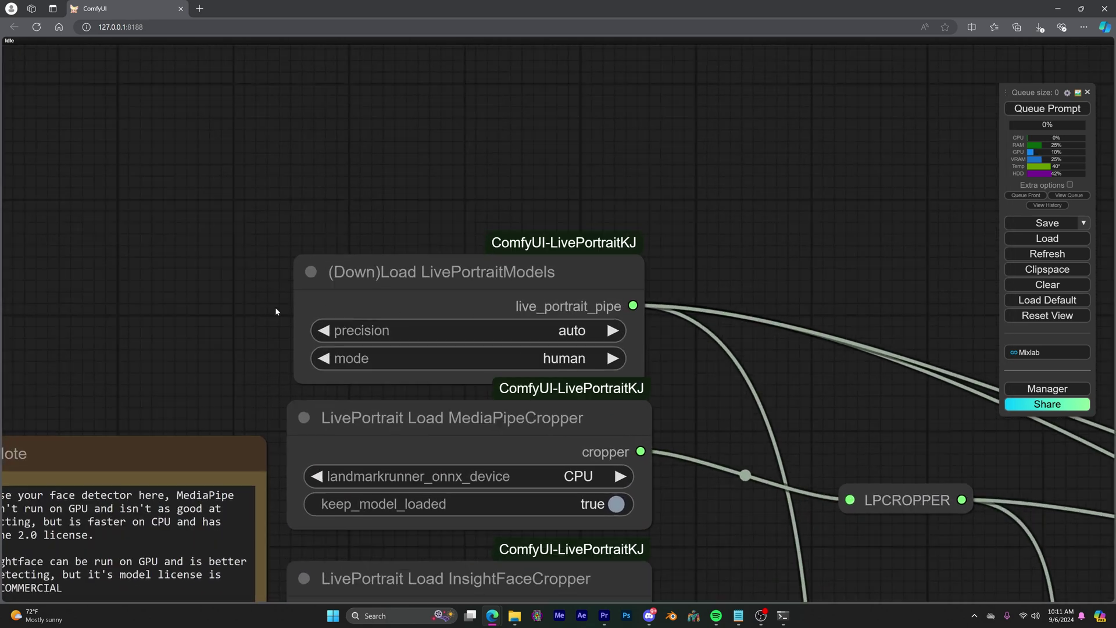
drag(275, 306, 329, 292)
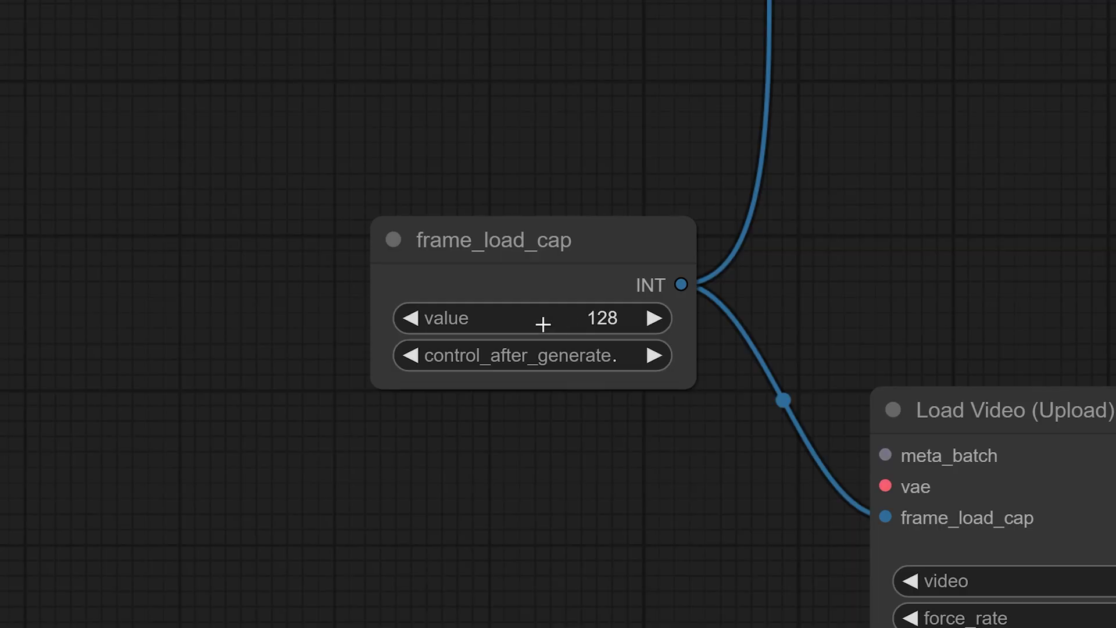
click(542, 324)
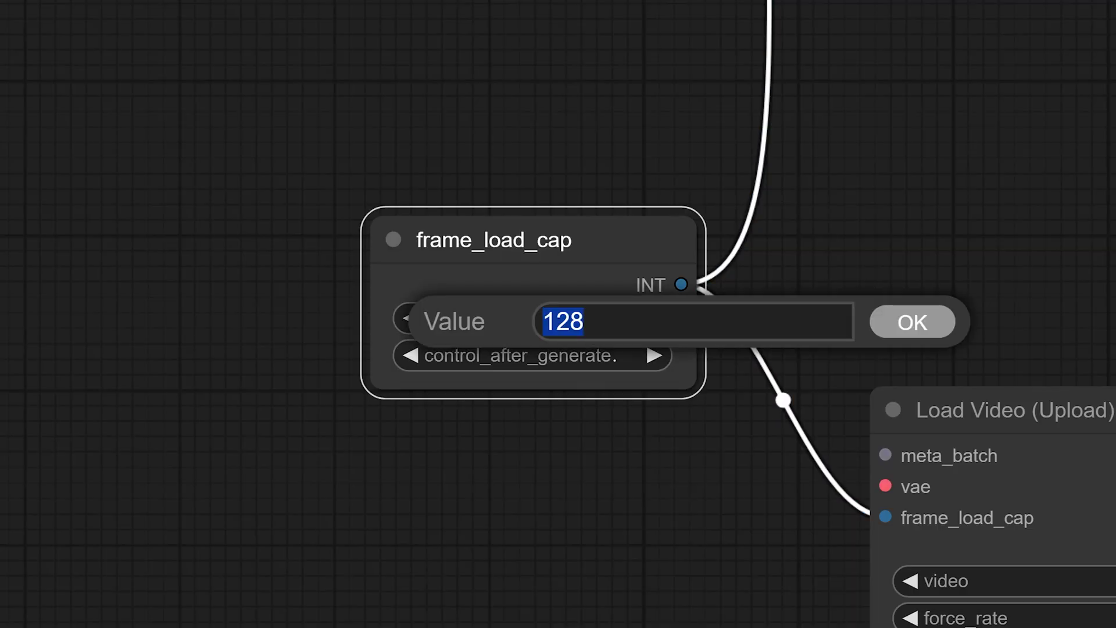
click(950, 323)
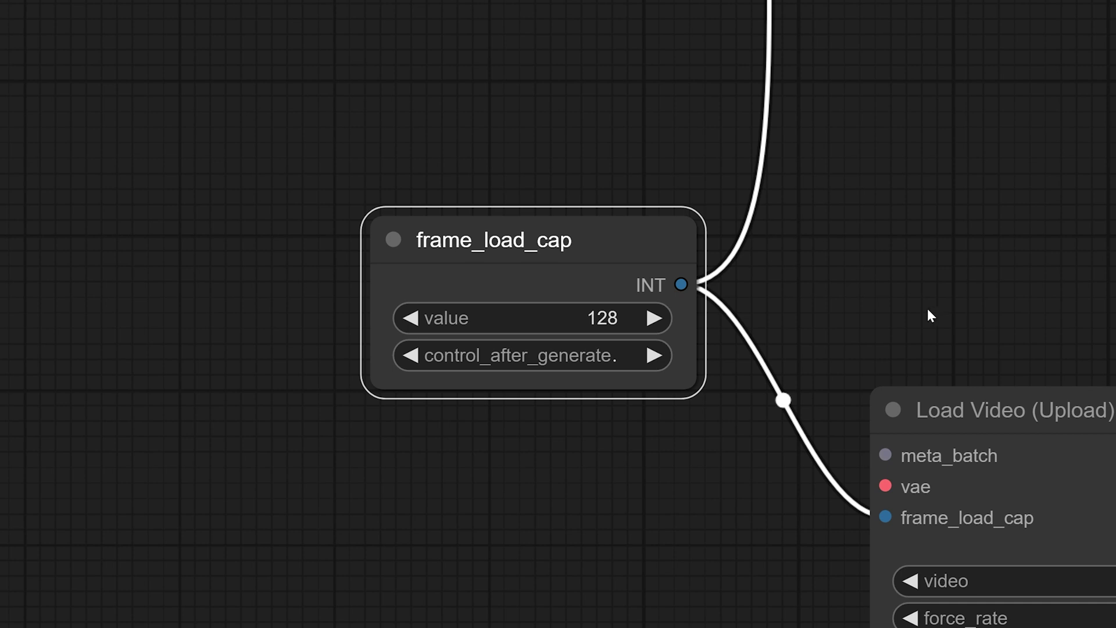